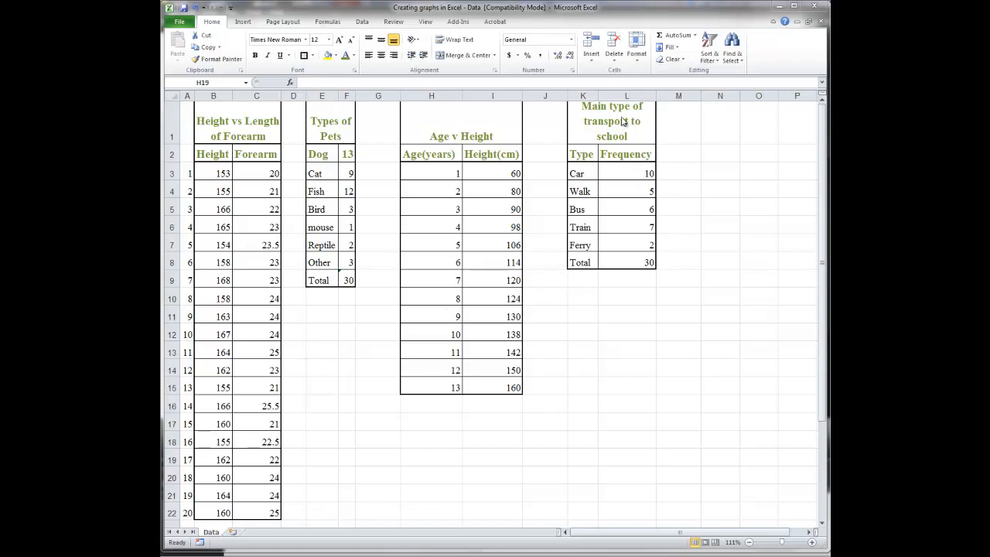
pyautogui.click(637, 171)
pyautogui.click(628, 173)
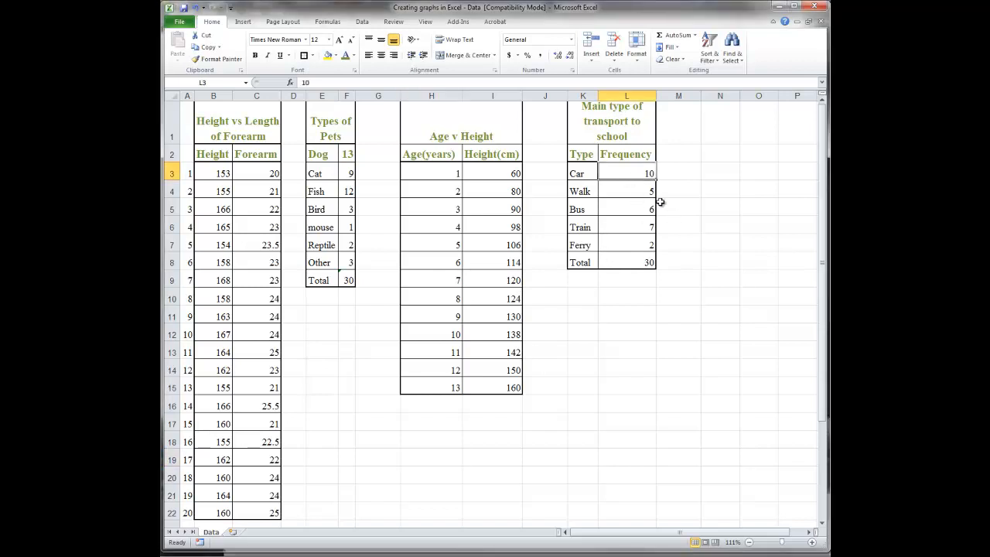
pyautogui.press('Down')
pyautogui.press('Down')
pyautogui.press('Down')
pyautogui.press('Down')
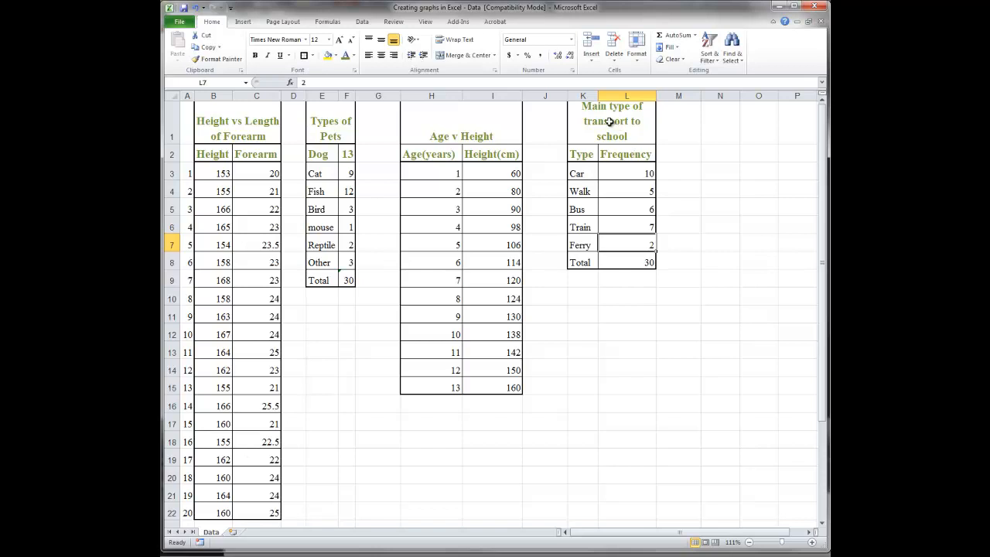
# - Select the whole "Main type of transport to school" table, from its title through the Total row (K1:L8)
pyautogui.click(688, 125)
pyautogui.moveTo(603, 115); pyautogui.dragTo(595, 262)
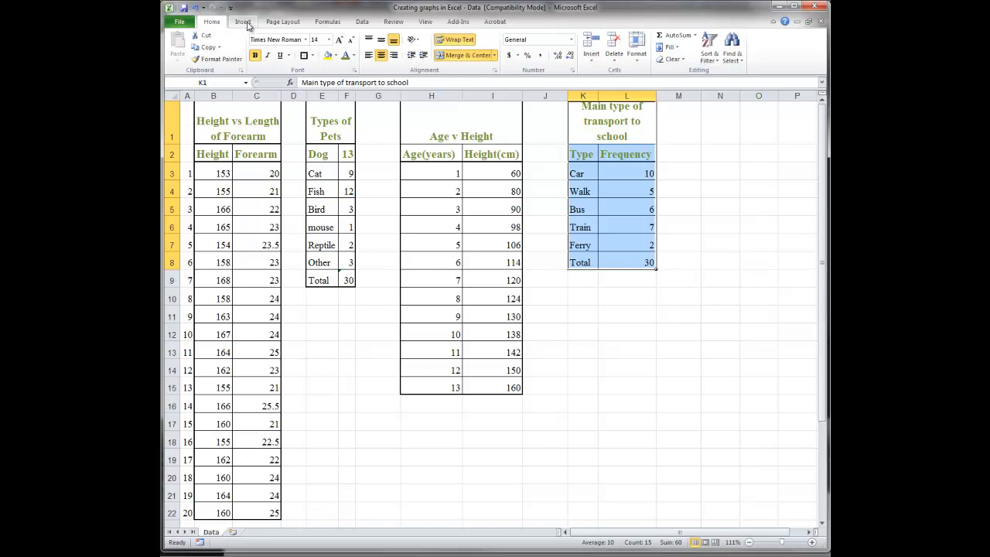
# - Look through the available chart types, from Column to Radar, without inserting a chart
pyautogui.click(244, 22)
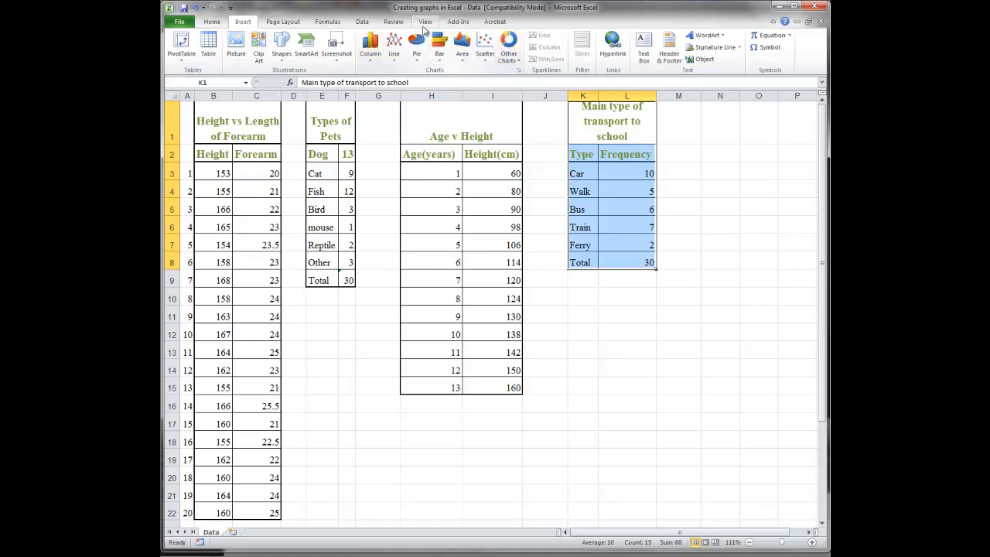
pyautogui.click(518, 69)
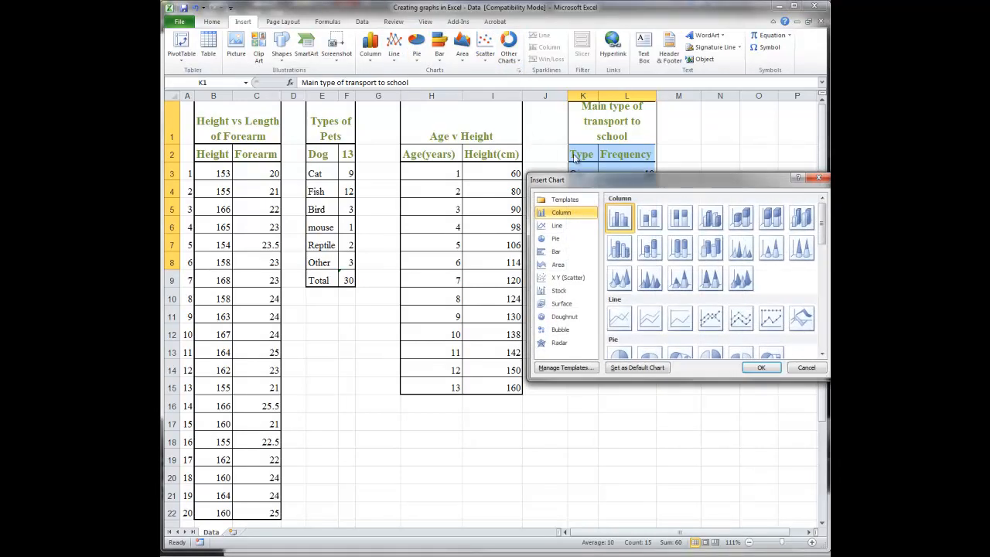
pyautogui.moveTo(579, 181); pyautogui.dragTo(282, 122)
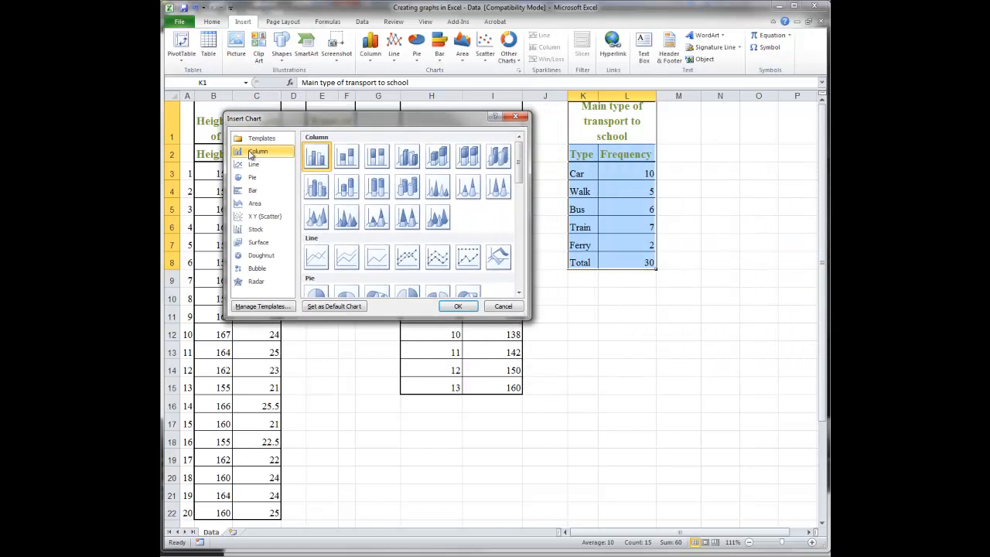
pyautogui.click(257, 178)
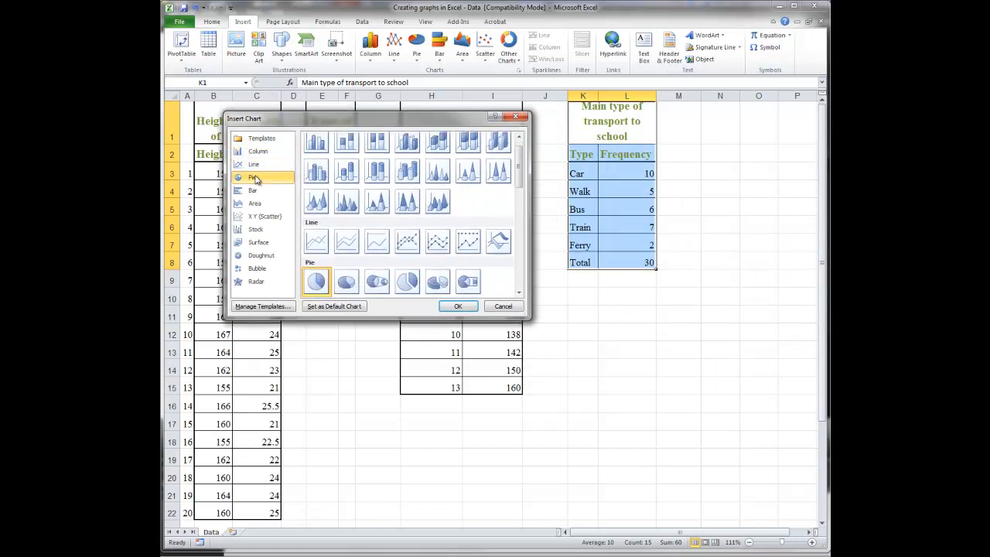
pyautogui.click(255, 190)
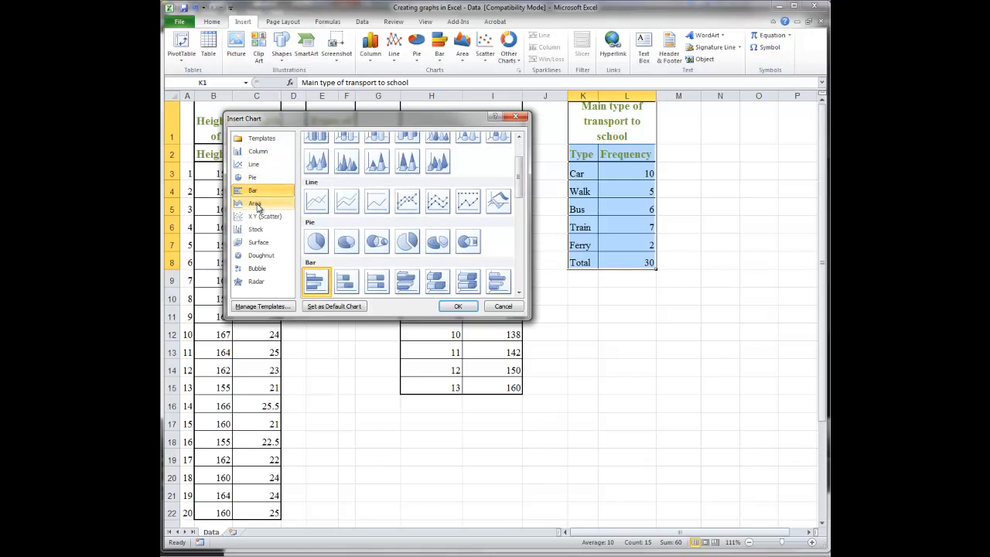
pyautogui.click(258, 205)
pyautogui.click(261, 216)
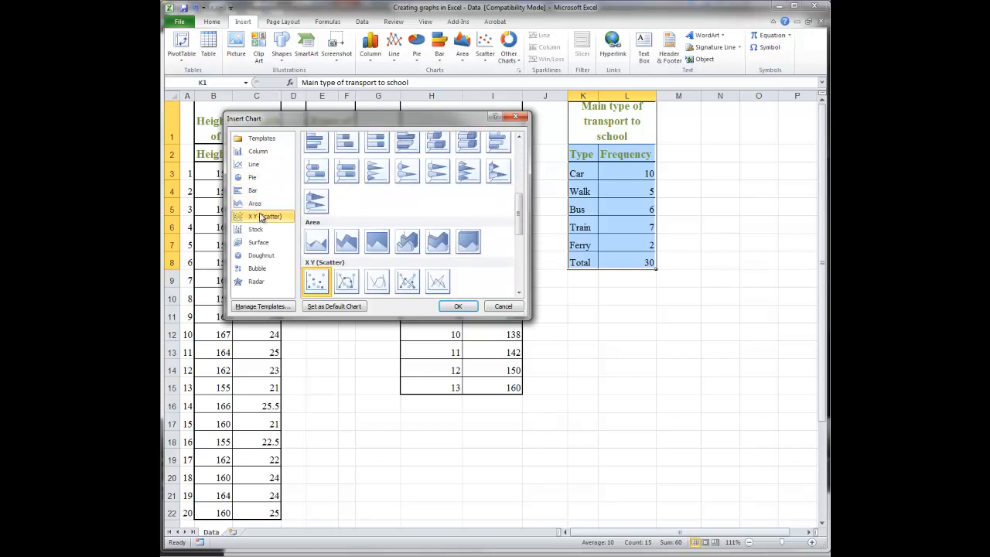
pyautogui.click(258, 230)
pyautogui.click(257, 242)
pyautogui.click(259, 256)
pyautogui.click(258, 268)
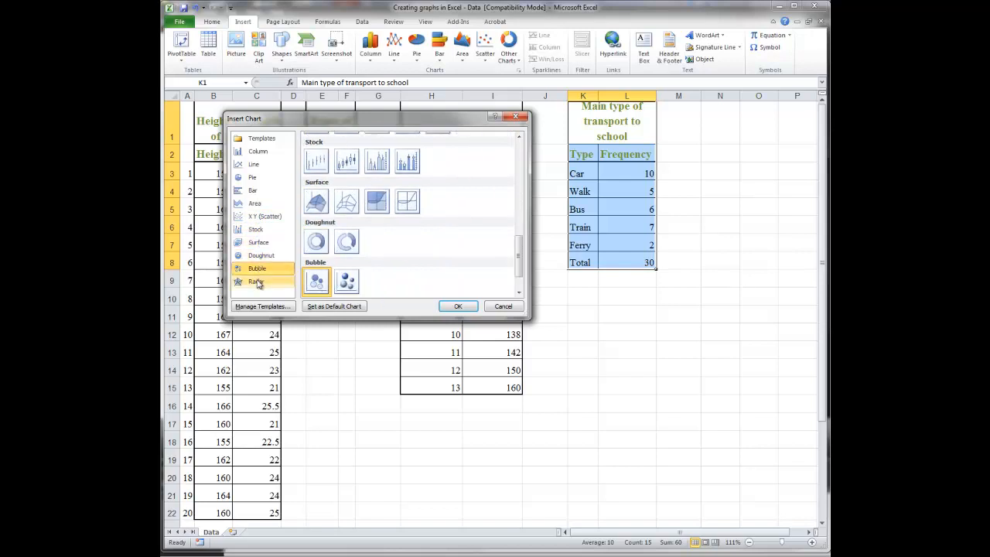
pyautogui.click(257, 282)
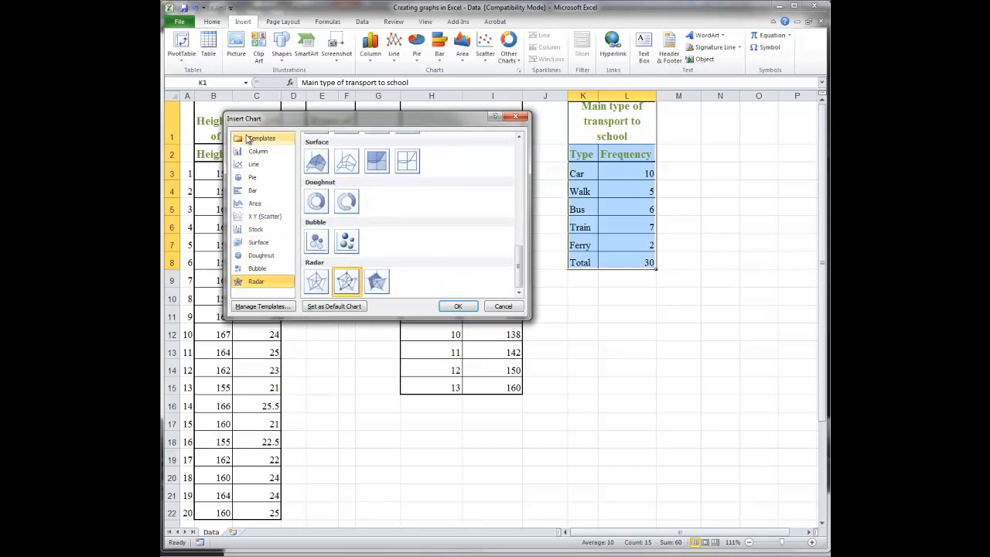
pyautogui.click(503, 306)
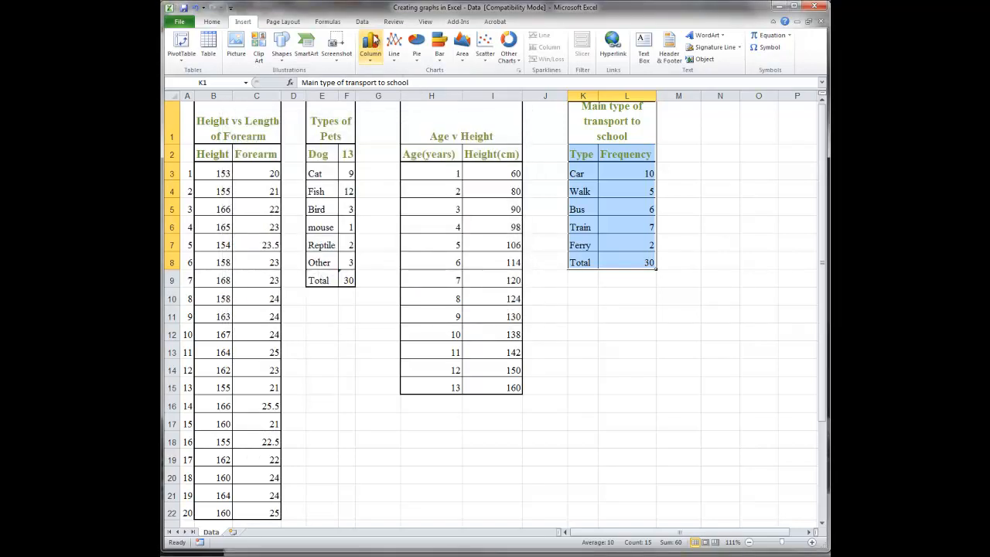
# - Insert a 2-D Clustered Column chart of the selected transport data and select its chart title
pyautogui.click(375, 60)
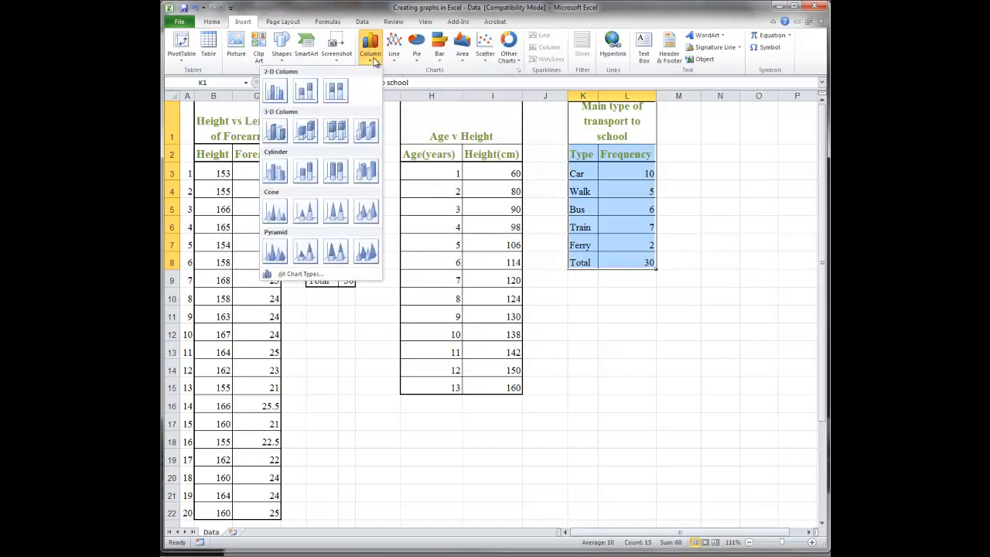
pyautogui.click(282, 87)
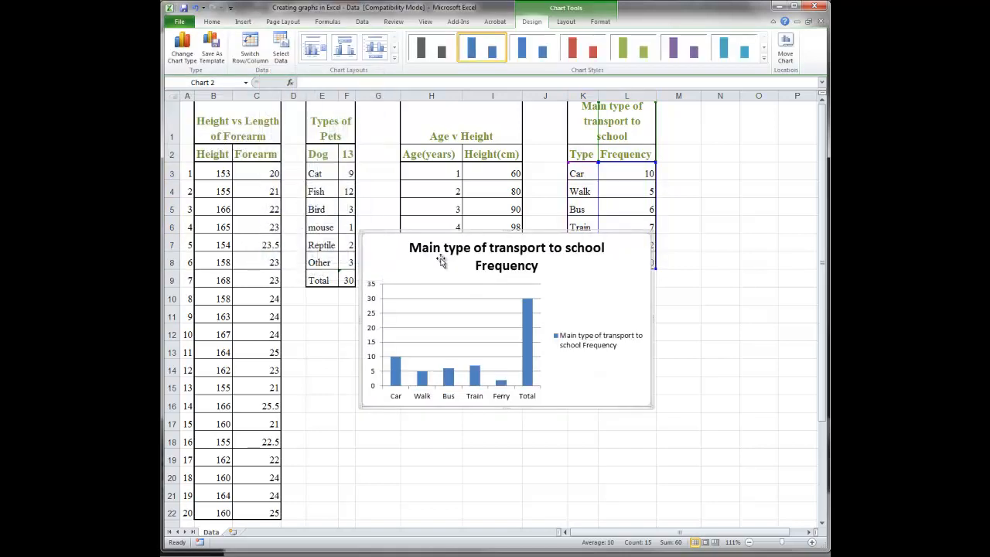
pyautogui.click(524, 251)
pyautogui.click(522, 249)
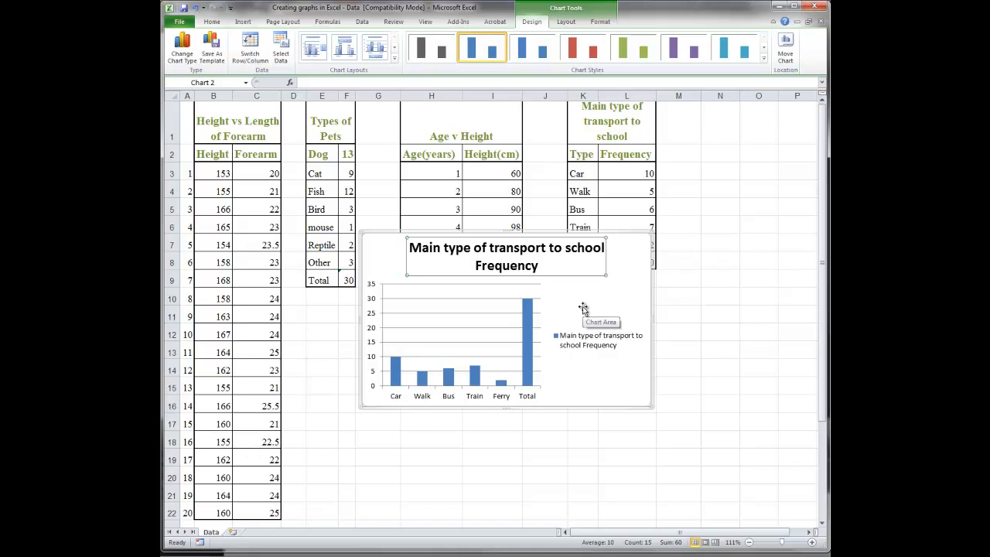
# - Move the transport chart to a new sheet named "Column Graph - Transport"
pyautogui.click(785, 51)
pyautogui.click(785, 51)
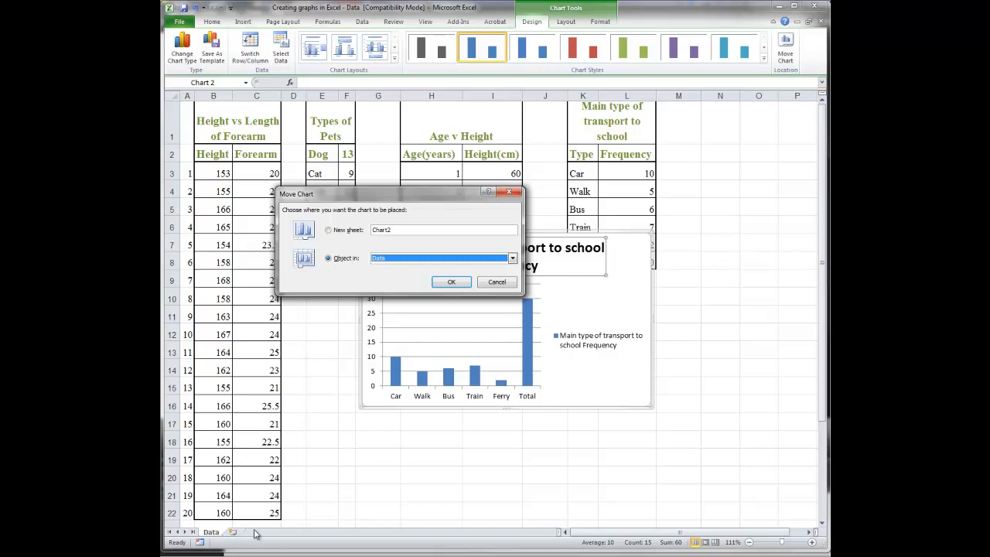
pyautogui.click(328, 230)
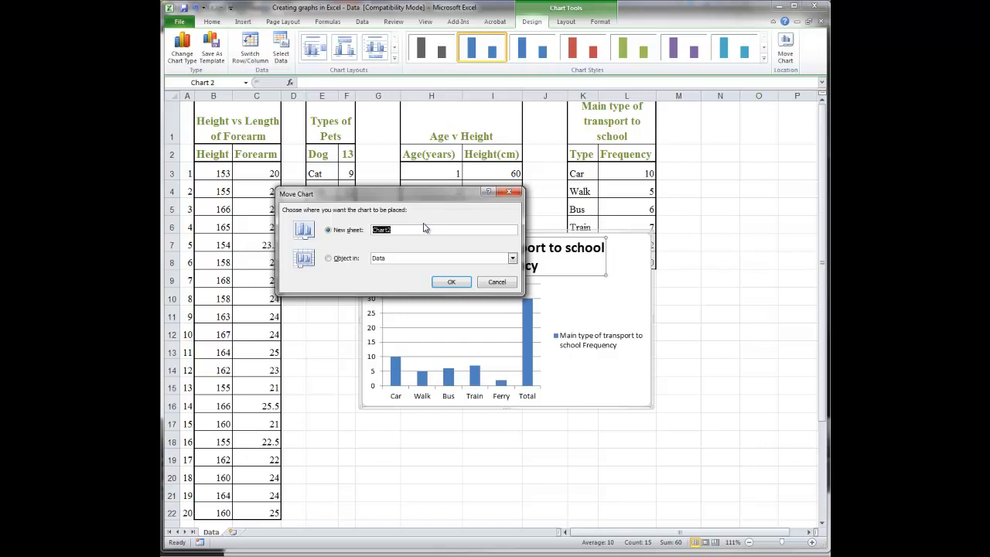
pyautogui.write('Column G')
pyautogui.press('BackSpace')
pyautogui.click(451, 283)
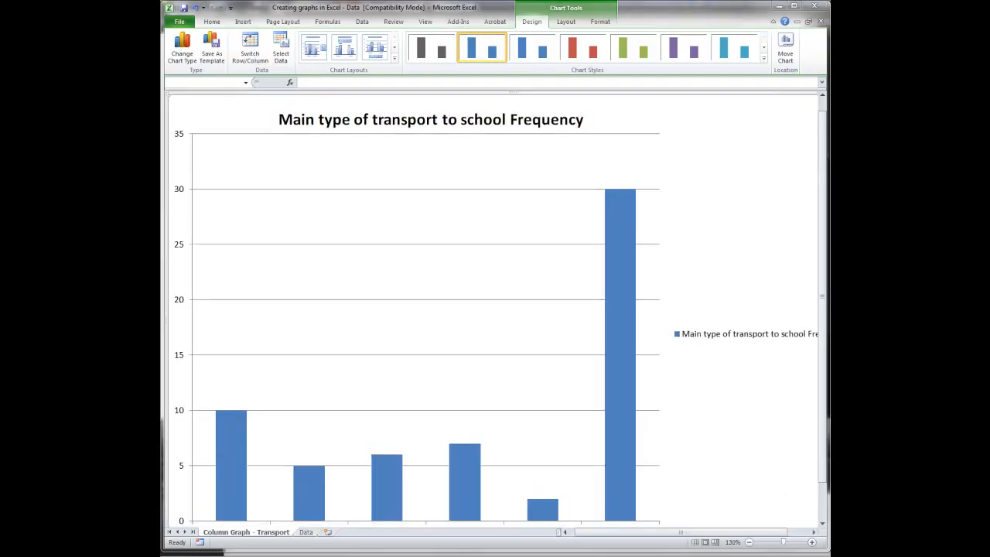
# - View the entire transport column chart on its new sheet at 100% zoom
pyautogui.click(750, 543)
pyautogui.click(749, 543)
pyautogui.click(750, 543)
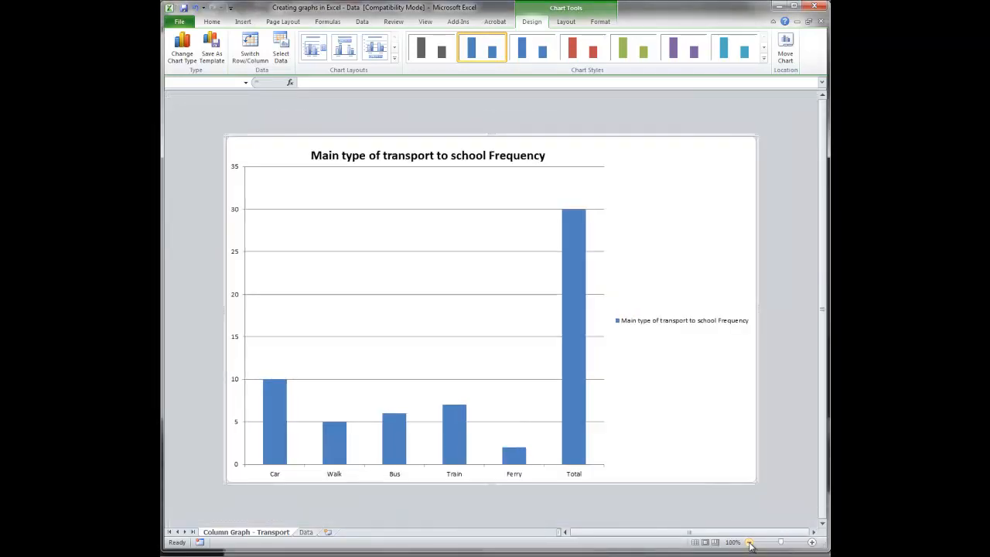
pyautogui.click(749, 543)
pyautogui.click(749, 543)
pyautogui.click(749, 543)
pyautogui.click(750, 543)
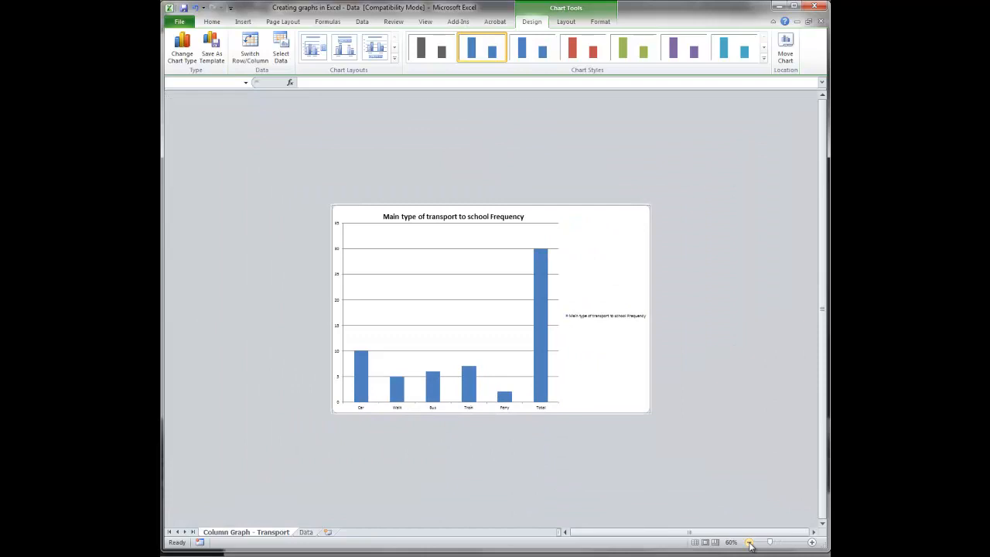
pyautogui.click(811, 542)
pyautogui.click(811, 542)
pyautogui.click(811, 542)
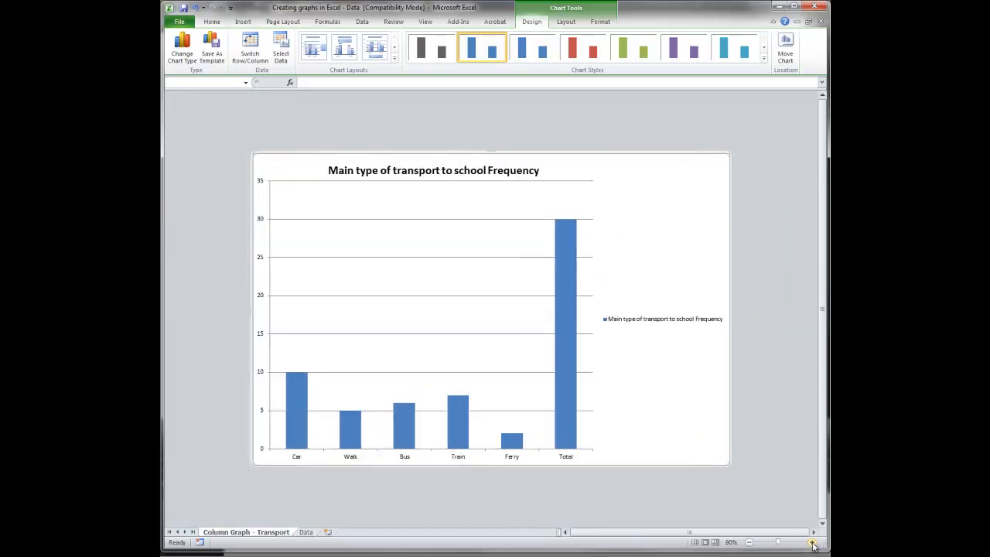
pyautogui.click(812, 543)
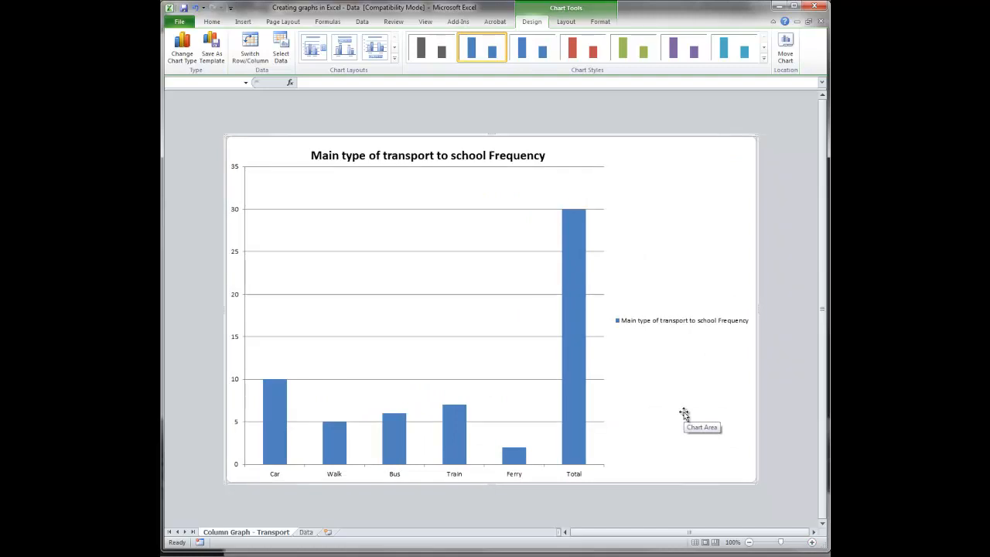
# - Apply the purple chart style to the transport column chart and delete its legend
pyautogui.click(586, 50)
pyautogui.click(633, 50)
pyautogui.click(684, 50)
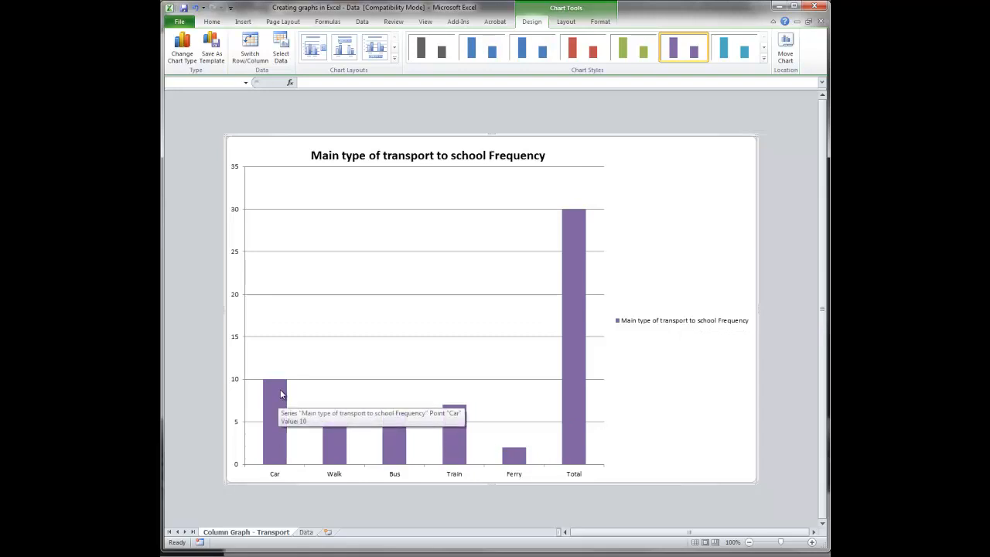
pyautogui.click(653, 324)
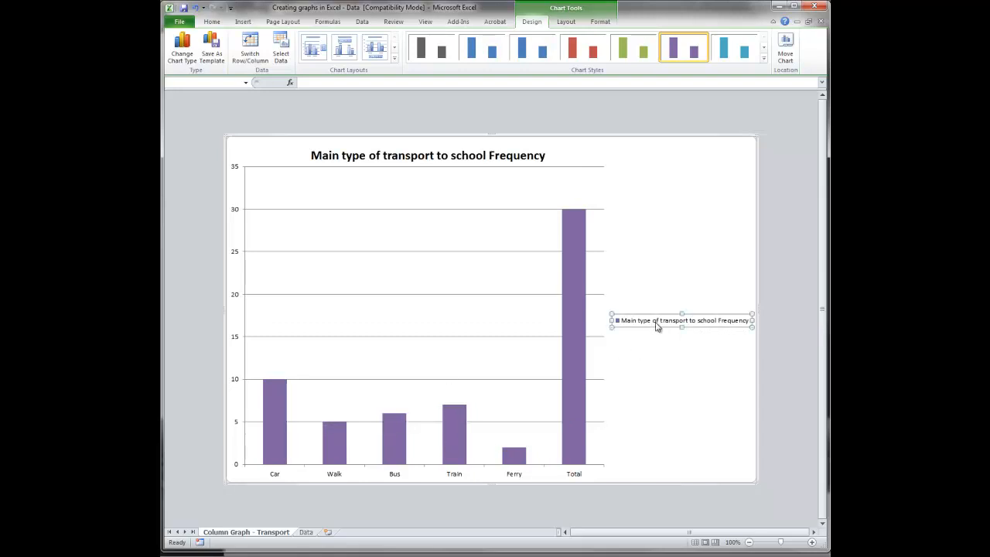
pyautogui.press('Delete')
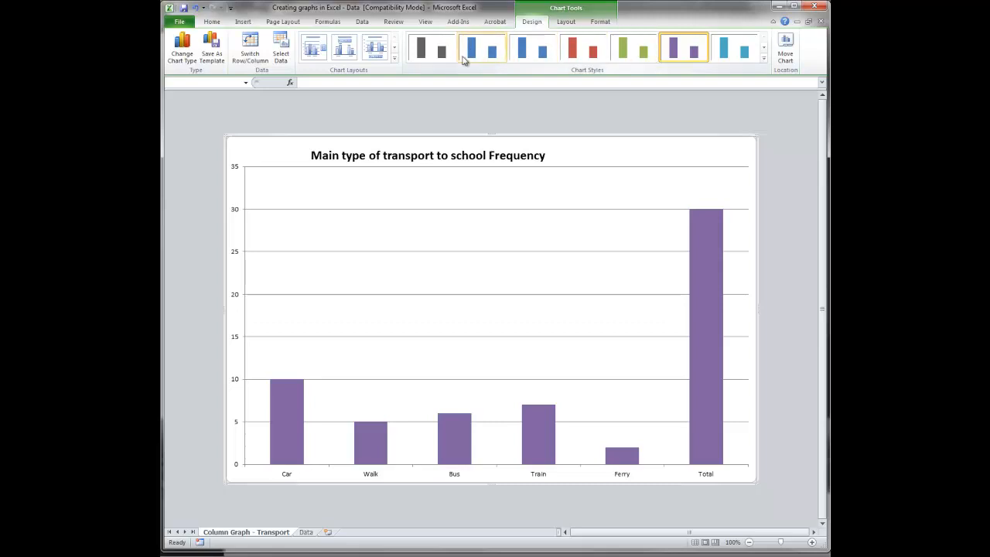
# - Try the chart title options None and Centered Overlay Title, and set the title to Above Chart
pyautogui.click(568, 24)
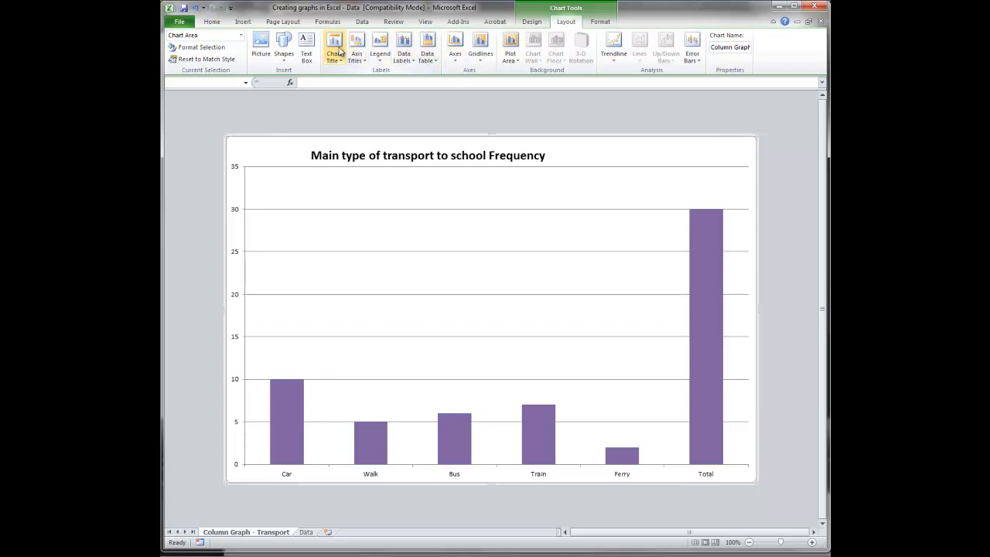
pyautogui.click(337, 59)
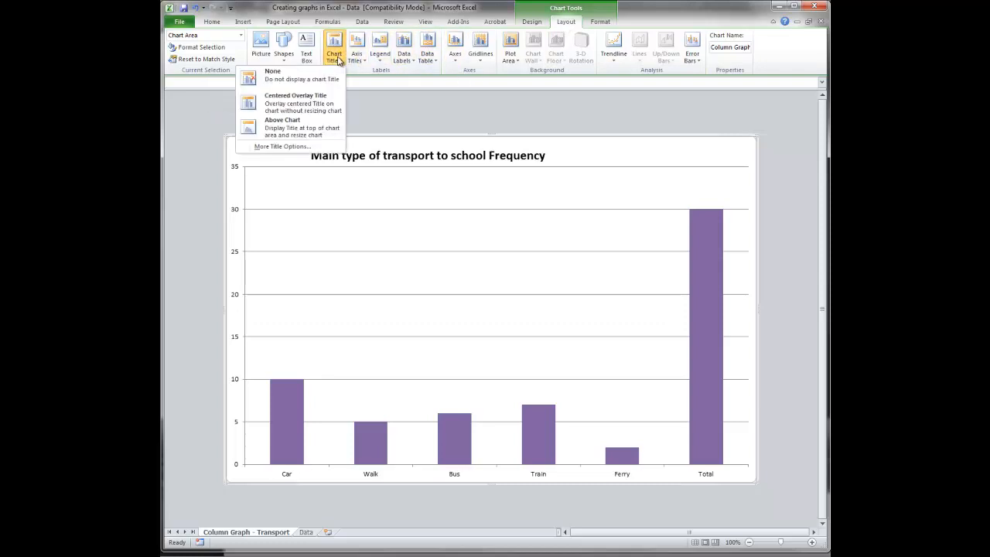
pyautogui.click(287, 81)
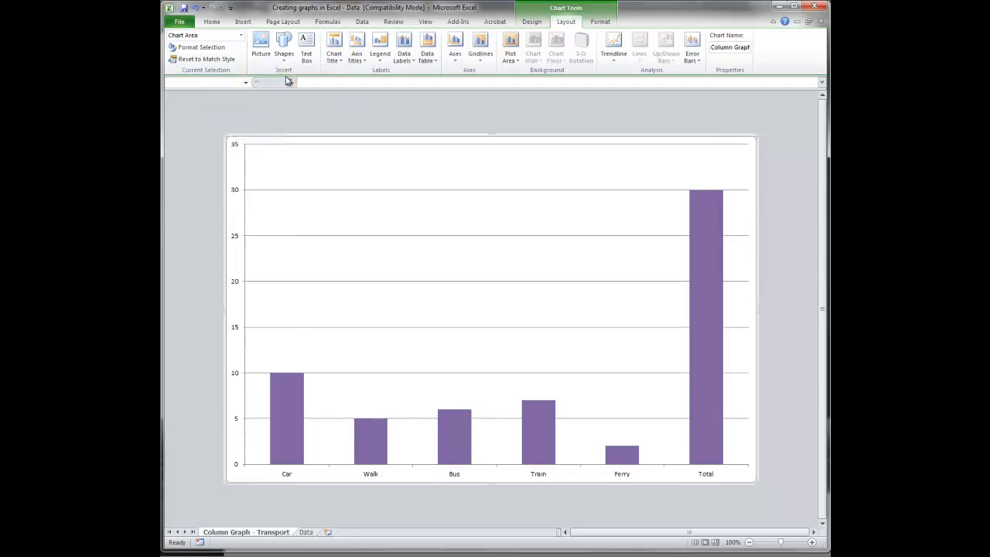
pyautogui.click(337, 62)
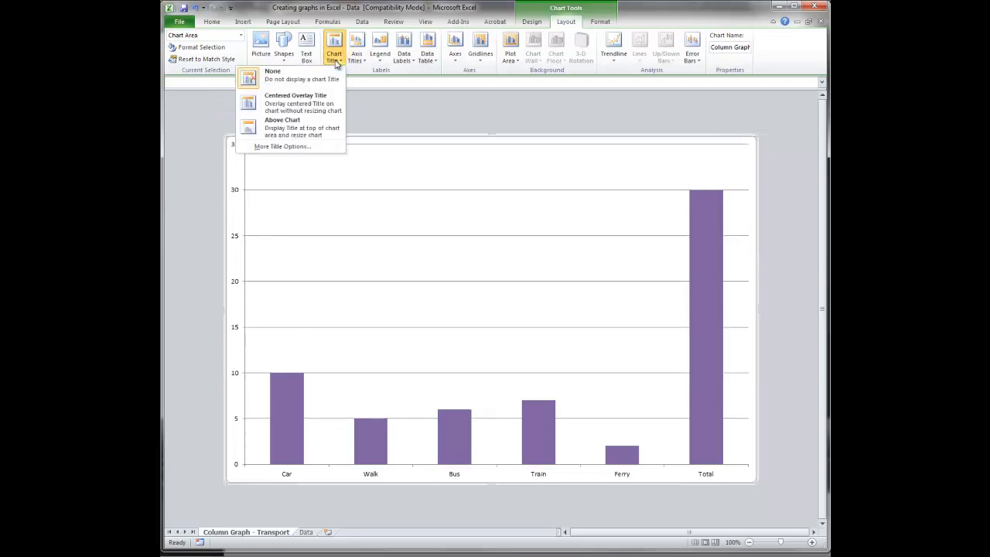
pyautogui.click(315, 102)
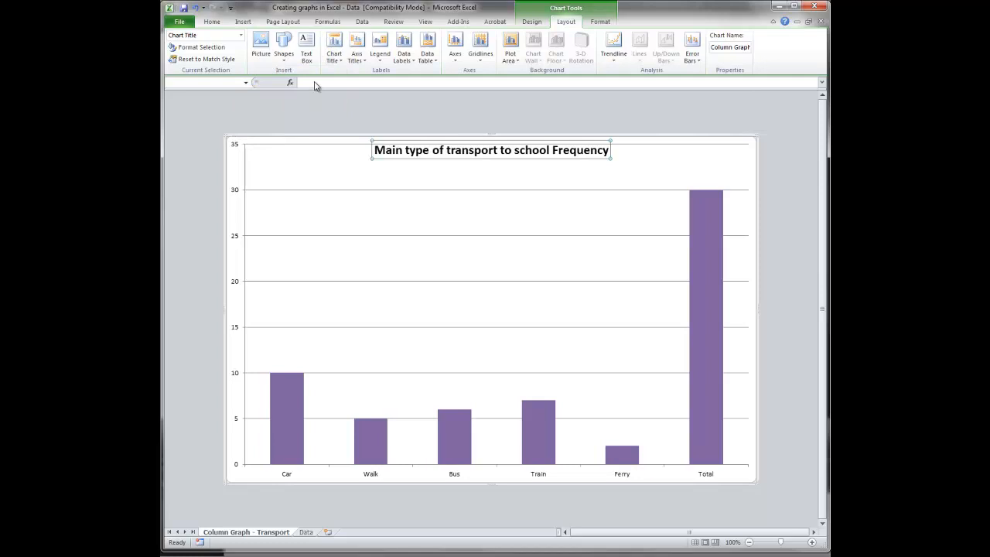
pyautogui.click(334, 52)
pyautogui.click(302, 128)
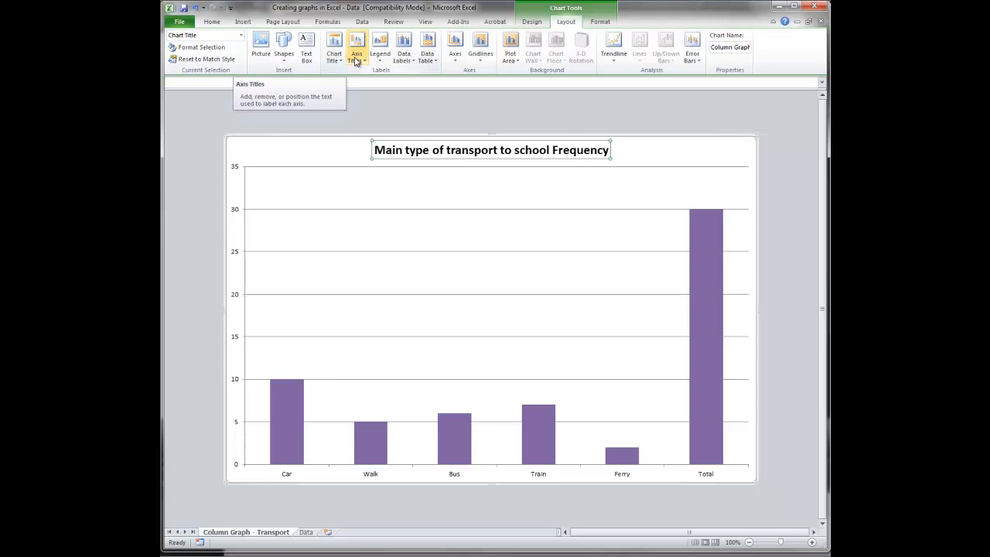
# - Add a primary horizontal axis title to the column chart using the Title Below Axis option
pyautogui.click(357, 60)
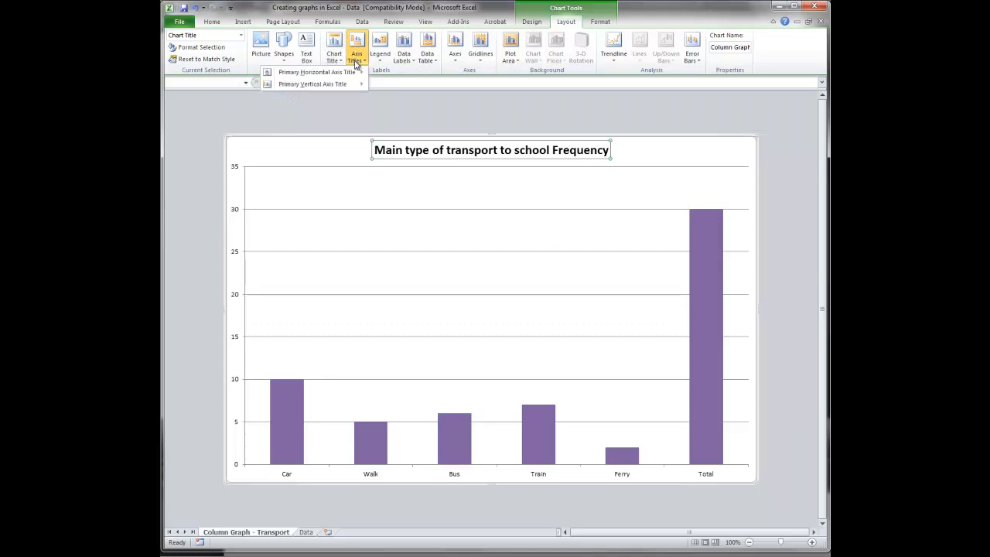
pyautogui.moveTo(327, 75)
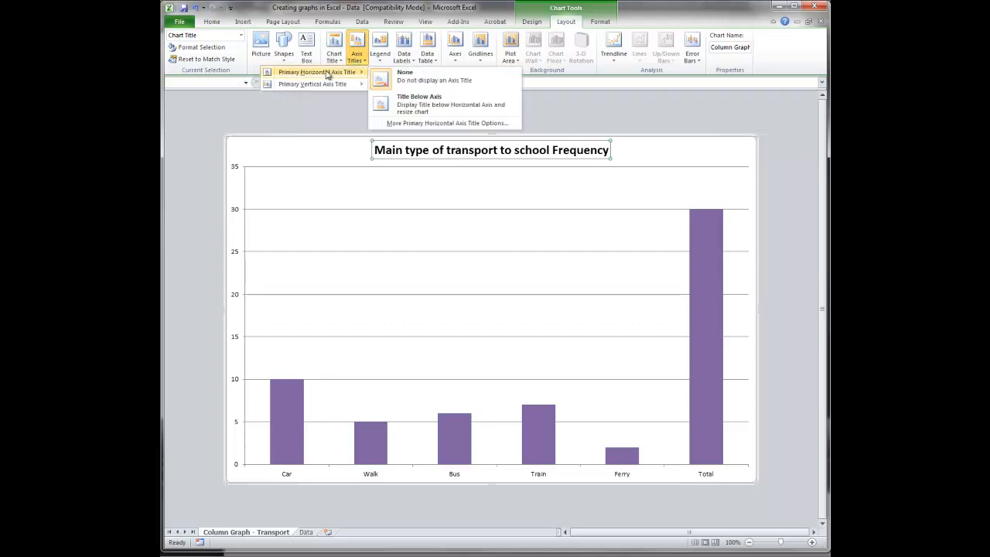
pyautogui.click(467, 109)
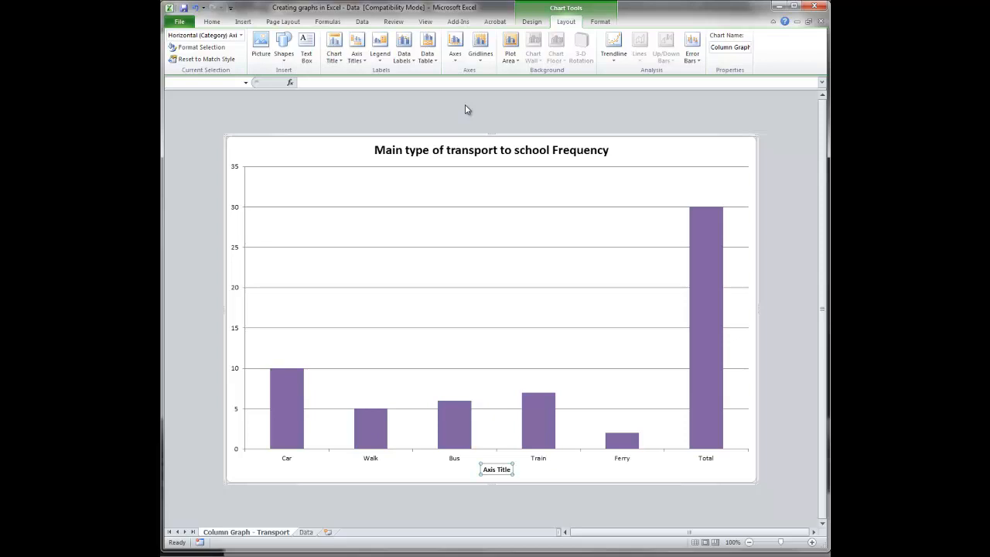
# - Set the chart's horizontal axis title text to "Mode of Transport"
pyautogui.write('Mode')
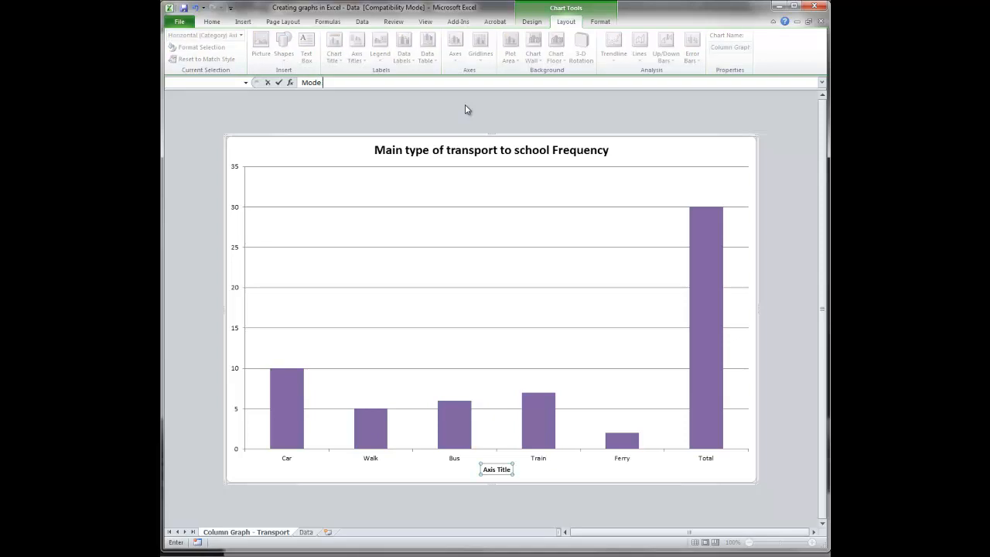
pyautogui.write(' of Transport')
pyautogui.press('Return')
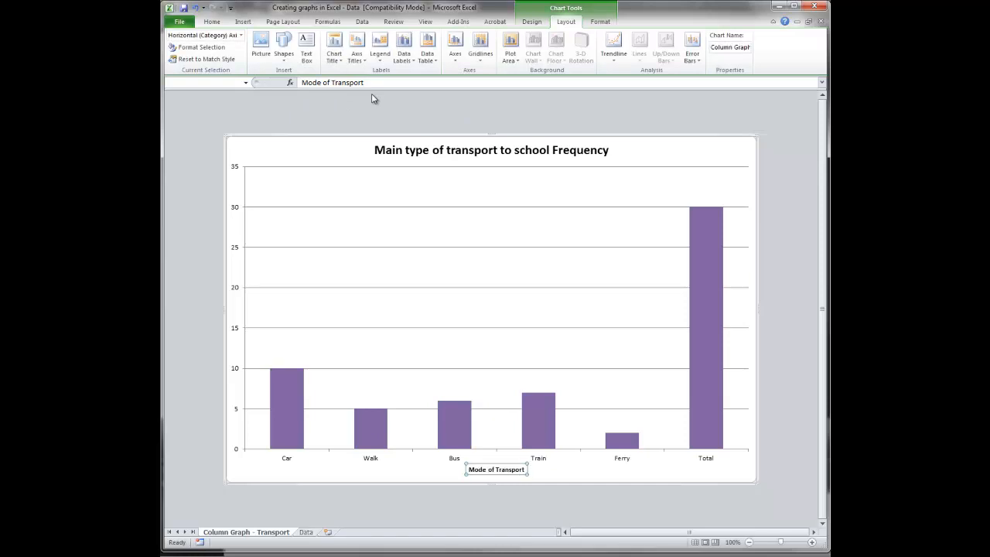
# - Add a primary vertical axis title with the Rotated Title option and the text "Number of Students"
pyautogui.click(358, 58)
pyautogui.moveTo(353, 86)
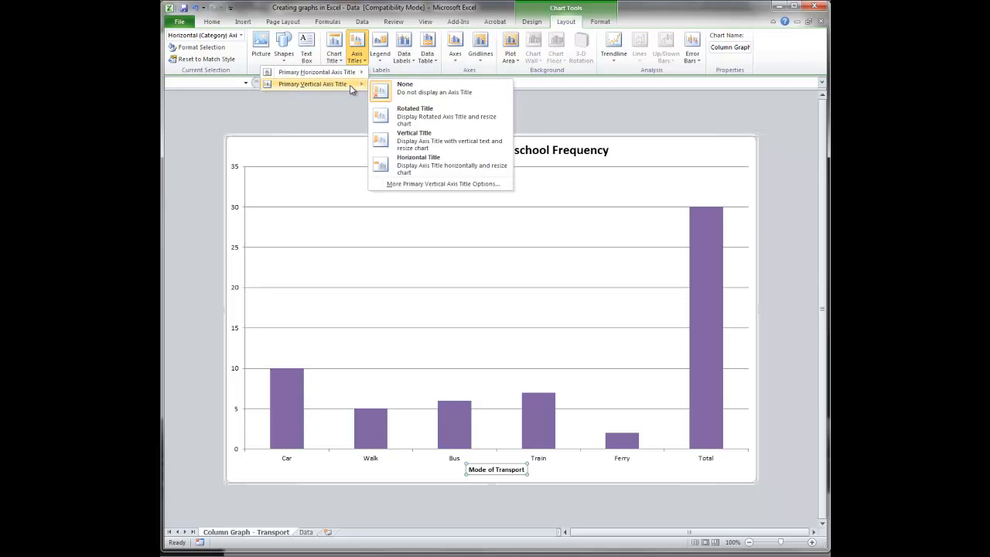
pyautogui.click(405, 120)
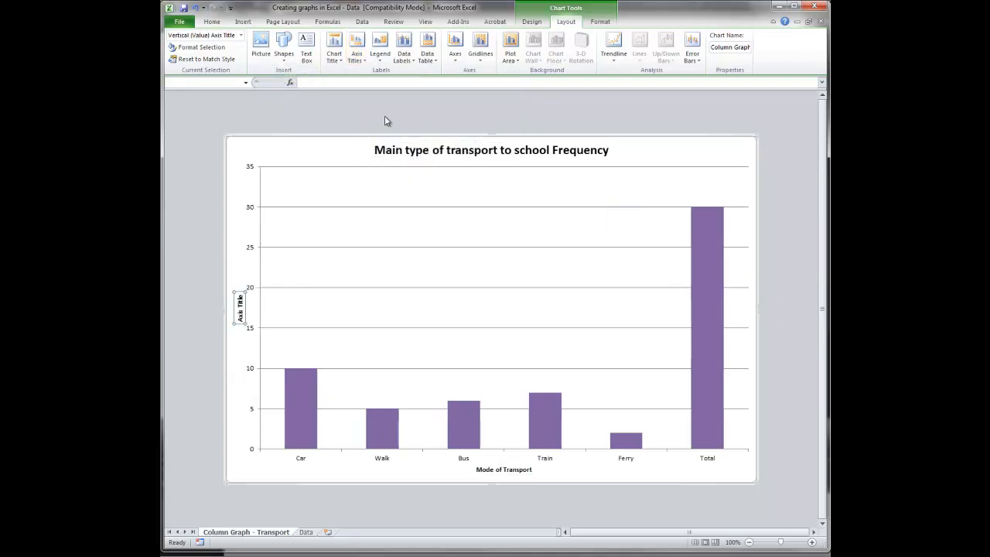
pyautogui.write('N')
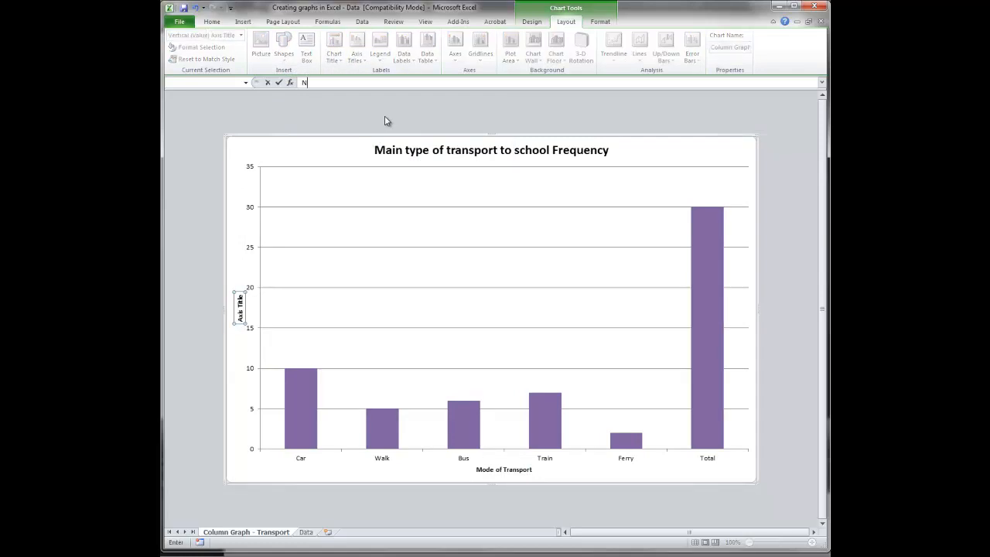
pyautogui.write('umber of Students')
pyautogui.press('Return')
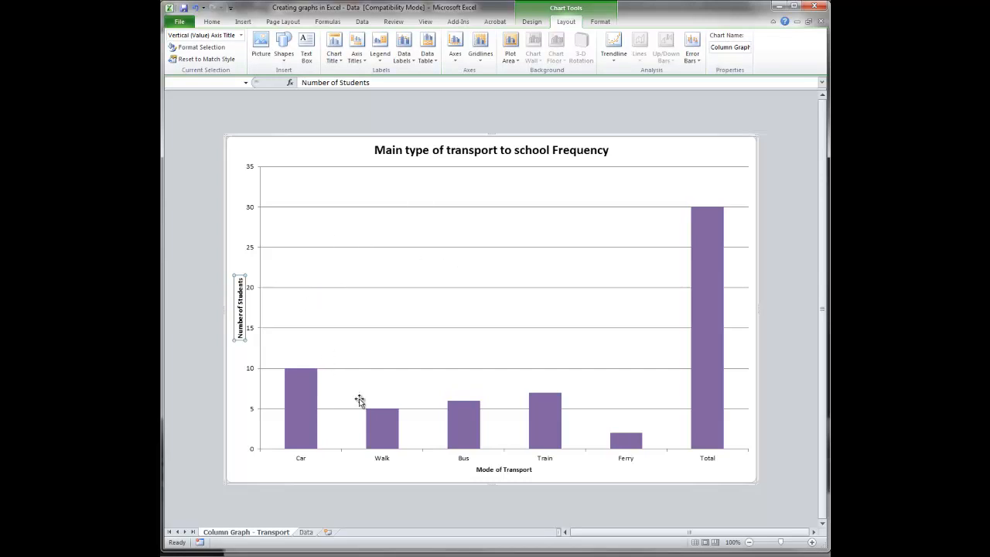
# - Set the font size of all text in the chart area to 14
pyautogui.click(424, 475)
pyautogui.rightClick(423, 474)
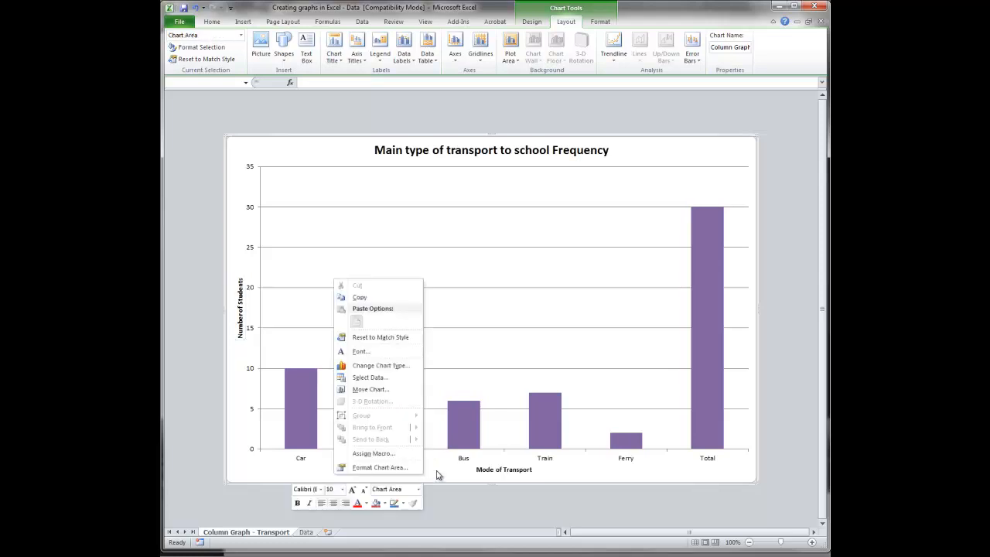
pyautogui.rightClick(477, 307)
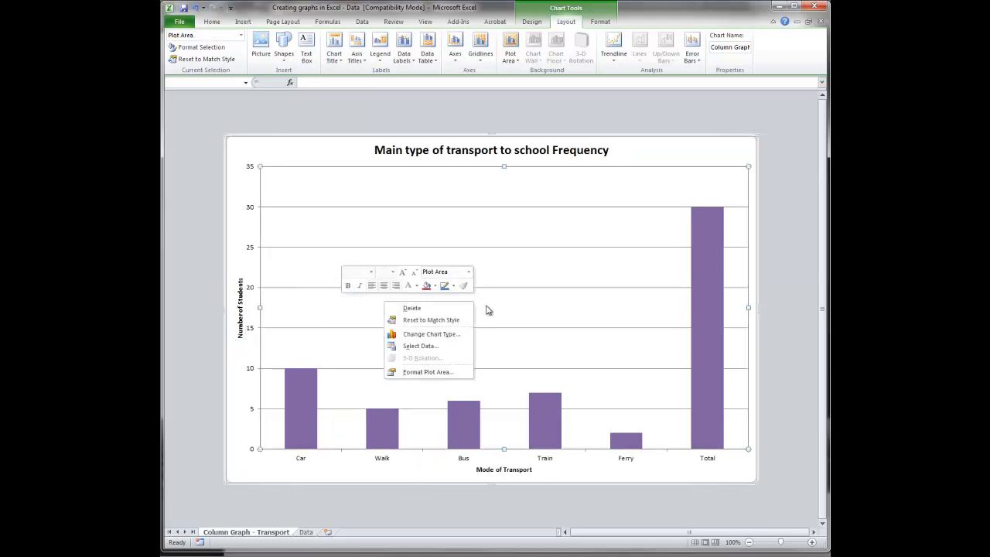
pyautogui.rightClick(466, 474)
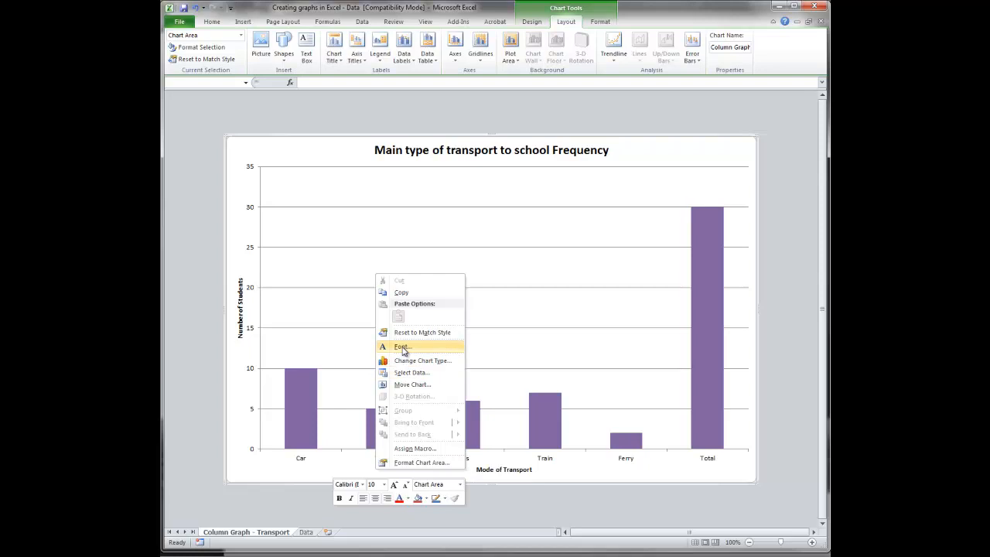
pyautogui.click(401, 347)
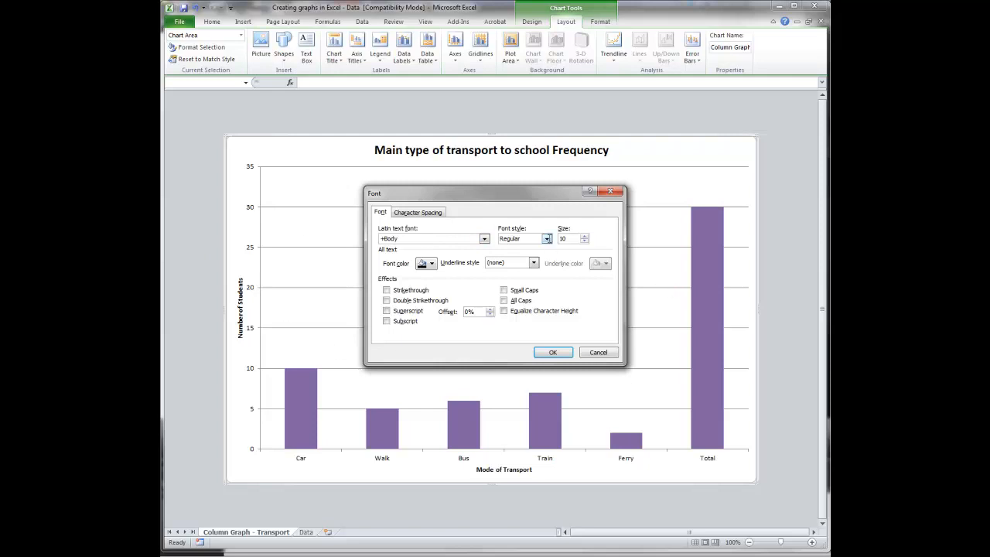
pyautogui.doubleClick(575, 239)
pyautogui.write('14')
pyautogui.press('Return')
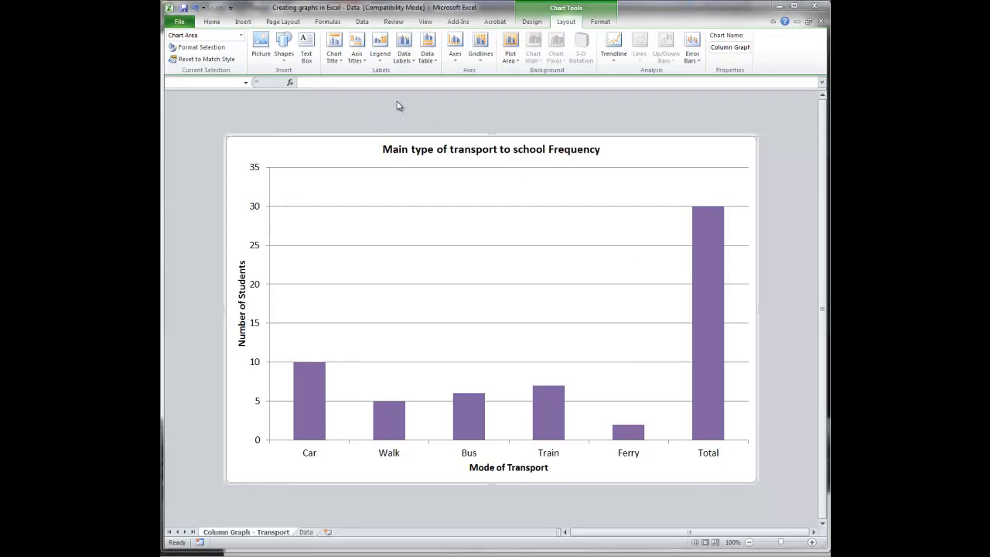
# - Try the Show Legend at Right option on the column chart and turn the legend off again
pyautogui.click(379, 58)
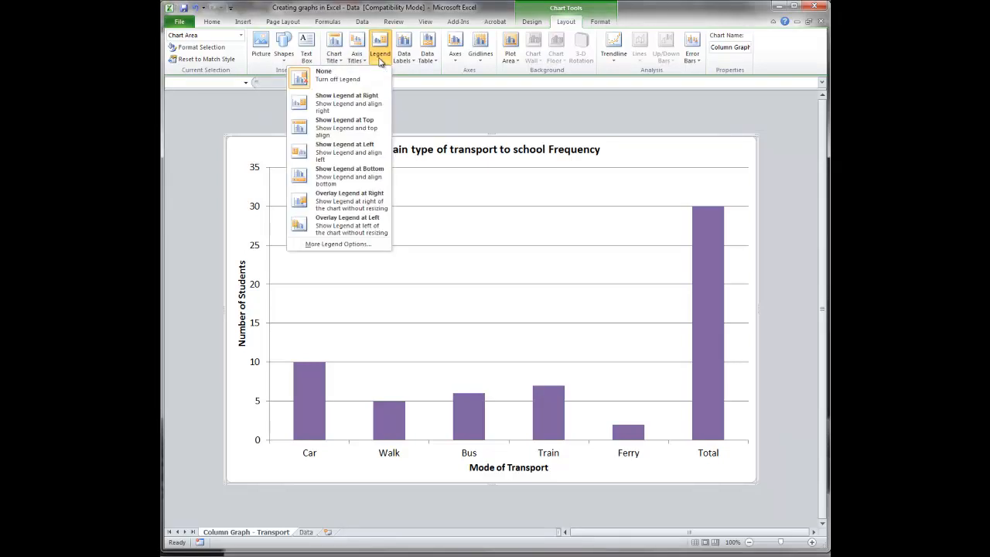
pyautogui.click(354, 107)
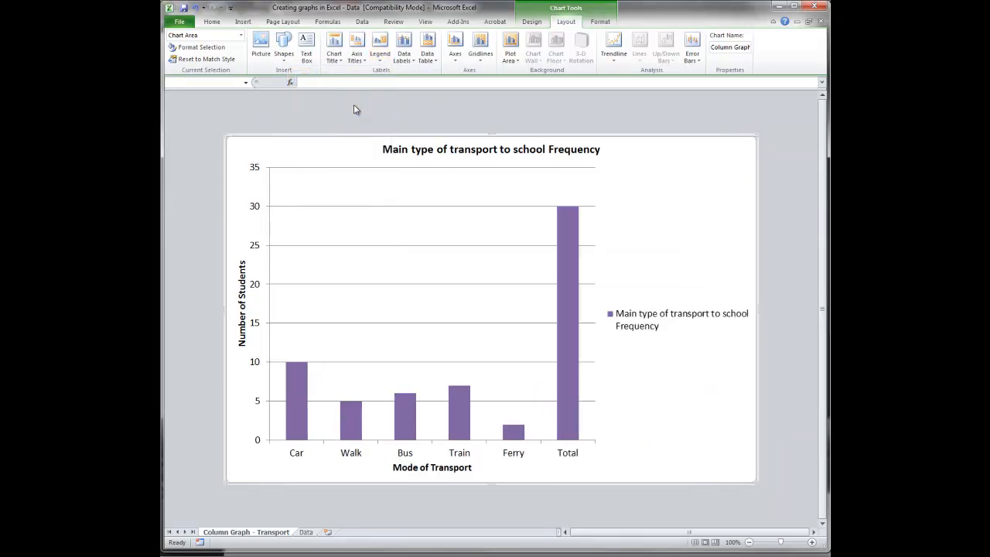
pyautogui.click(380, 58)
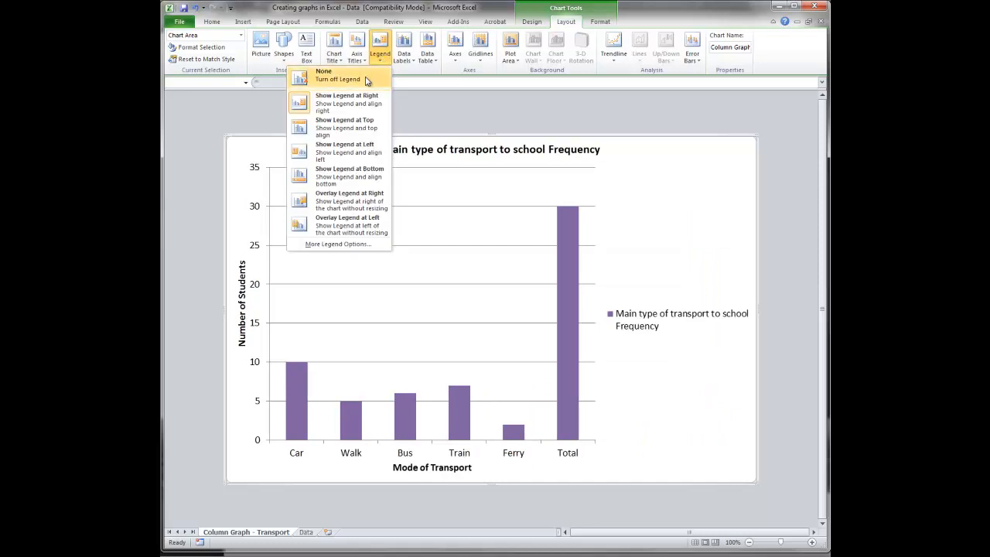
pyautogui.click(367, 78)
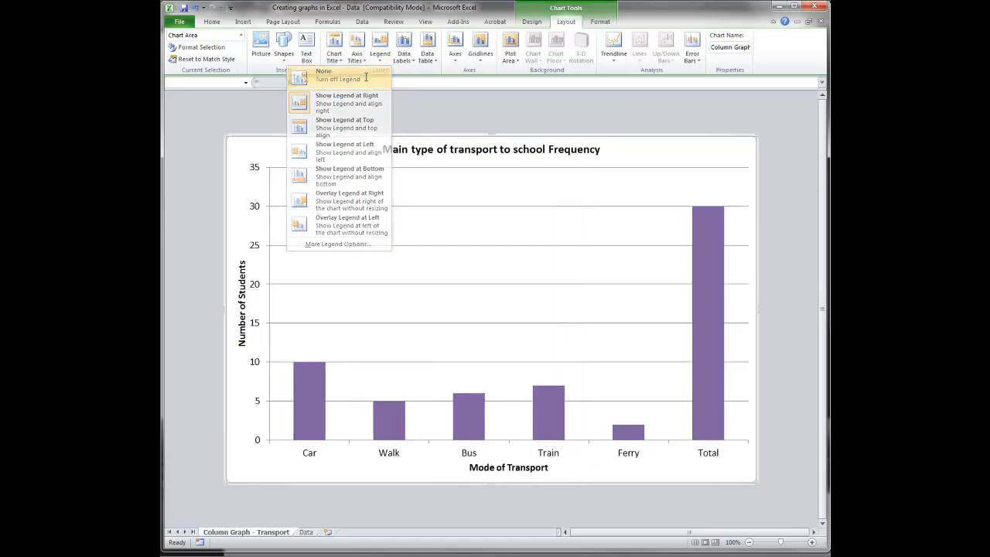
# - Try centered data labels on the chart's columns and set the data labels back to None
pyautogui.click(407, 58)
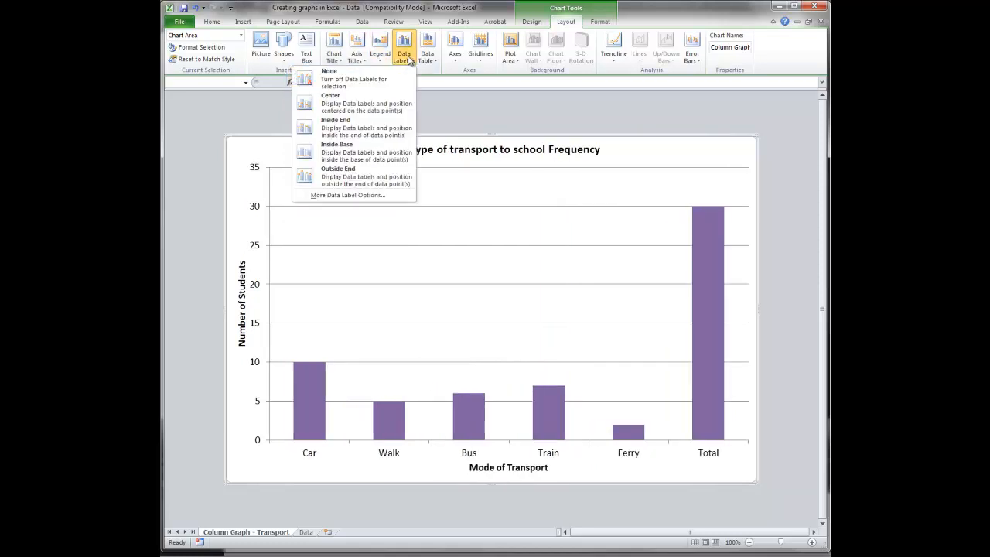
pyautogui.click(371, 108)
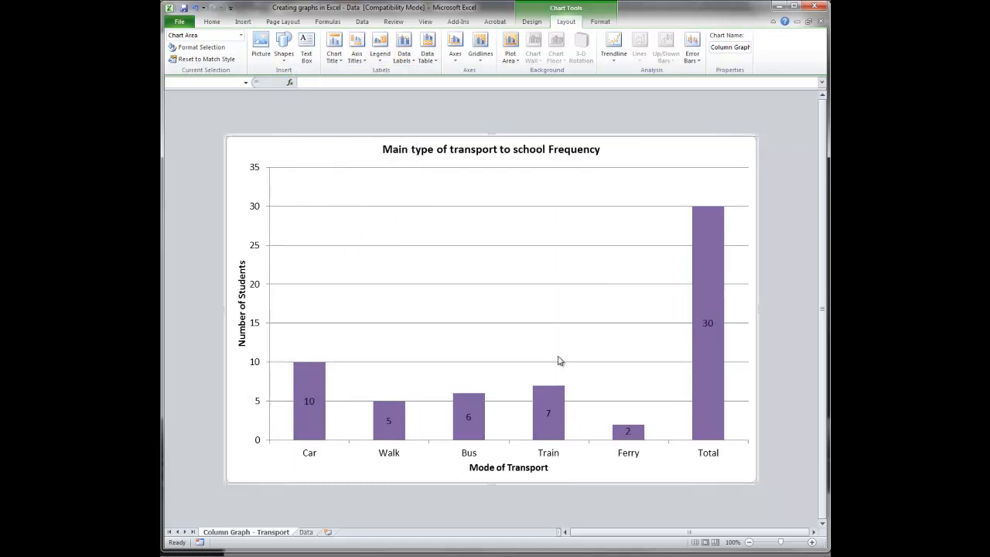
pyautogui.click(405, 65)
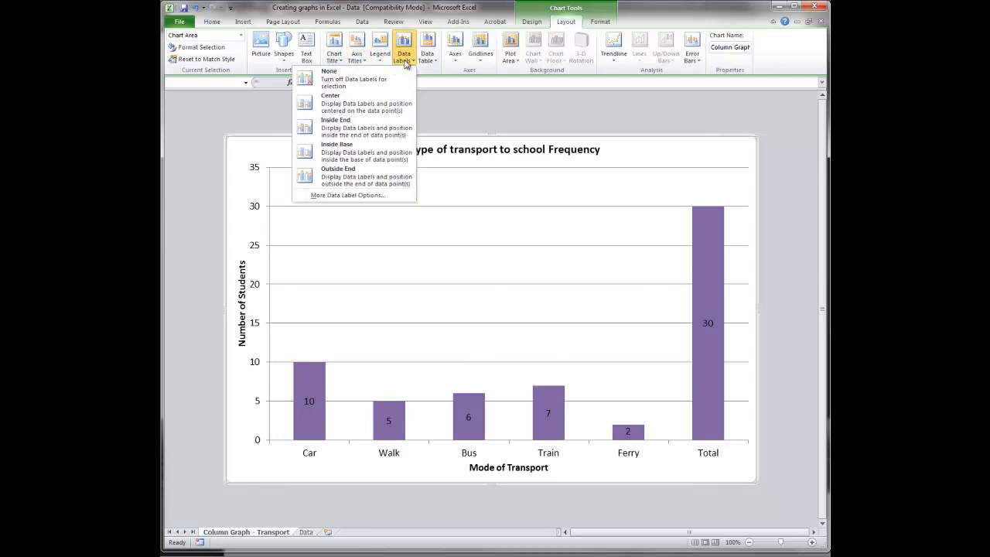
pyautogui.click(377, 81)
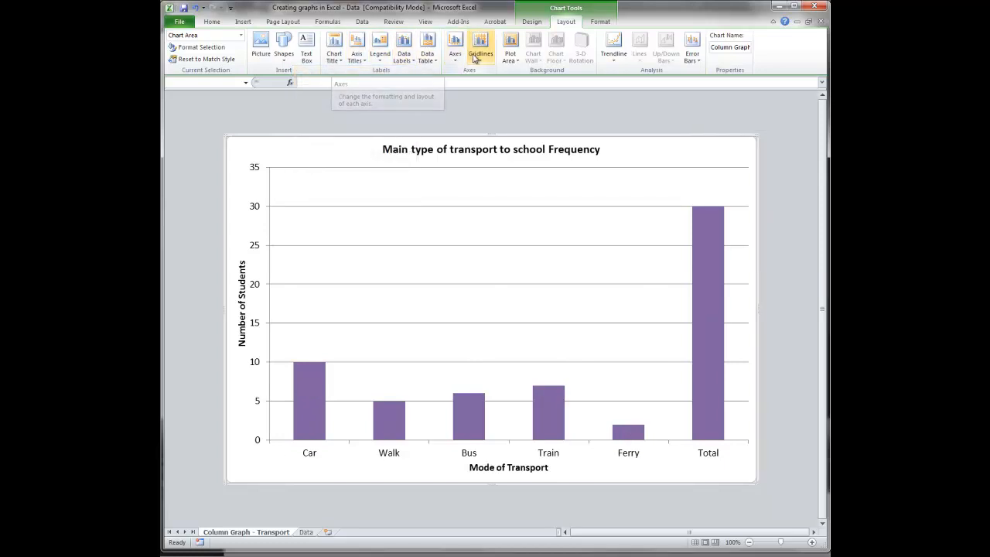
# - Try hiding the primary horizontal axis with None and restore it with Show Left to Right Axis
pyautogui.click(456, 55)
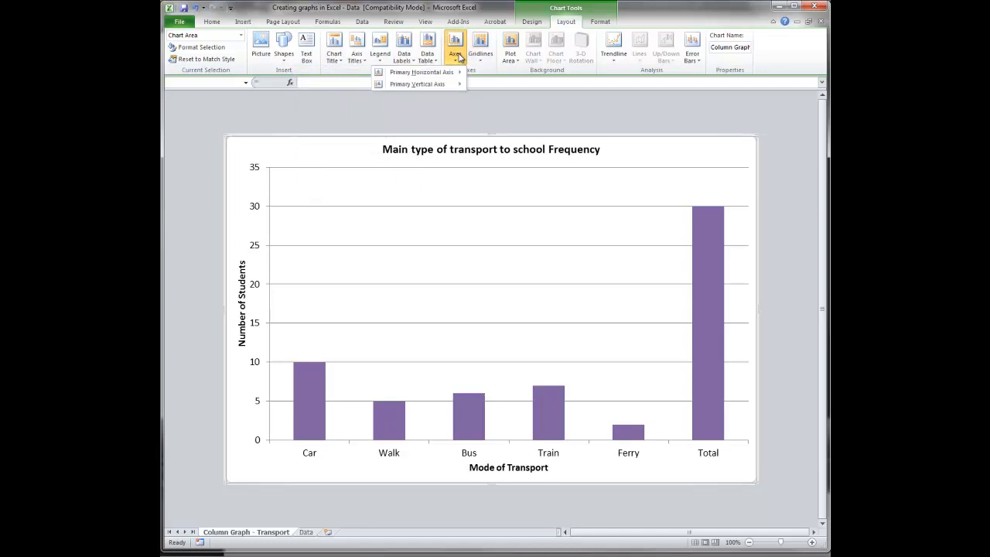
pyautogui.moveTo(448, 73)
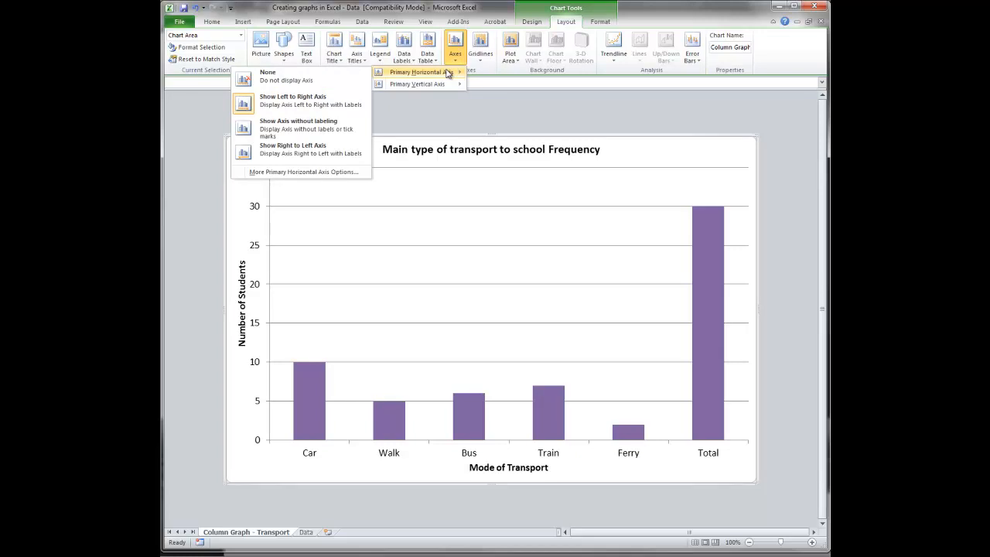
pyautogui.click(301, 80)
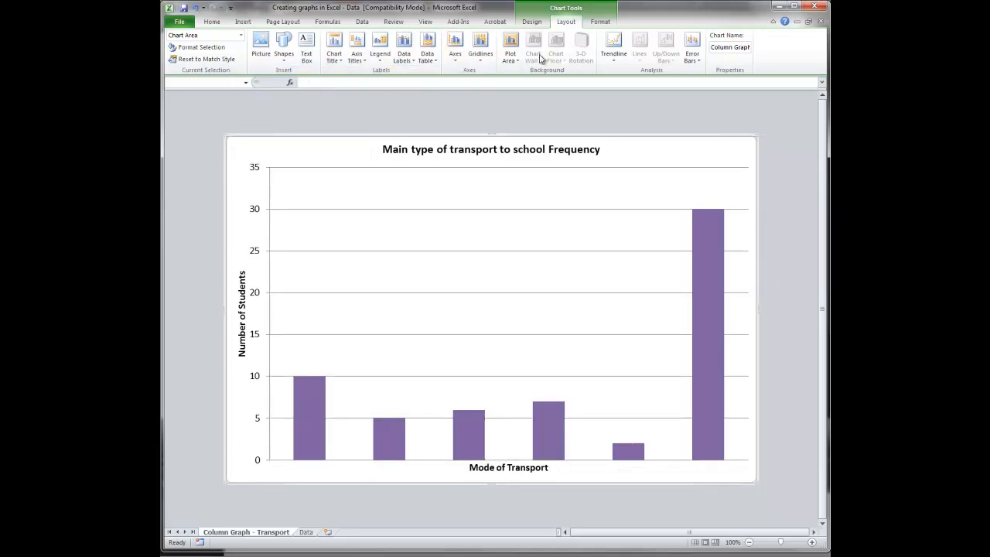
pyautogui.click(456, 50)
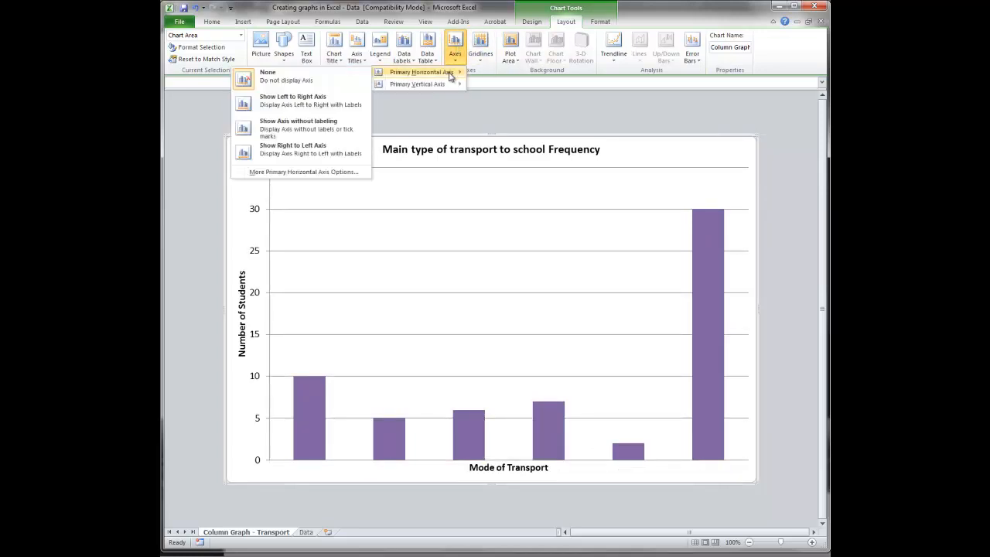
pyautogui.click(279, 102)
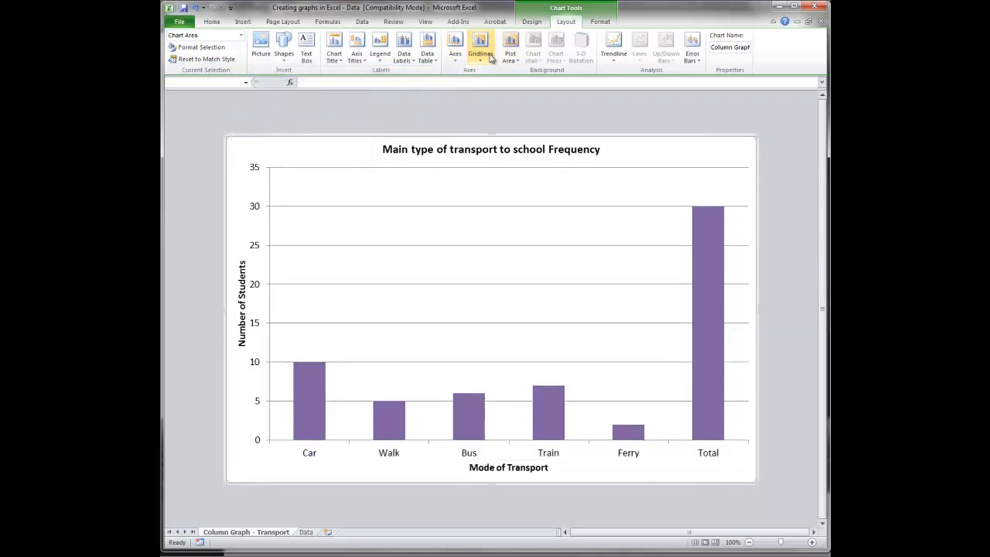
# - Try Minor Gridlines for the primary horizontal gridlines and set them to Major & Minor Gridlines
pyautogui.click(489, 57)
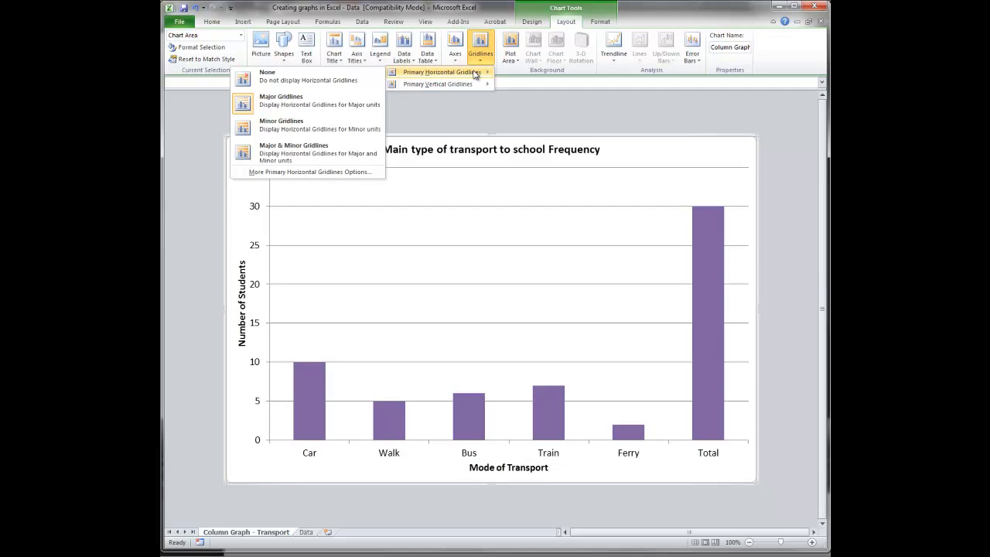
pyautogui.click(303, 126)
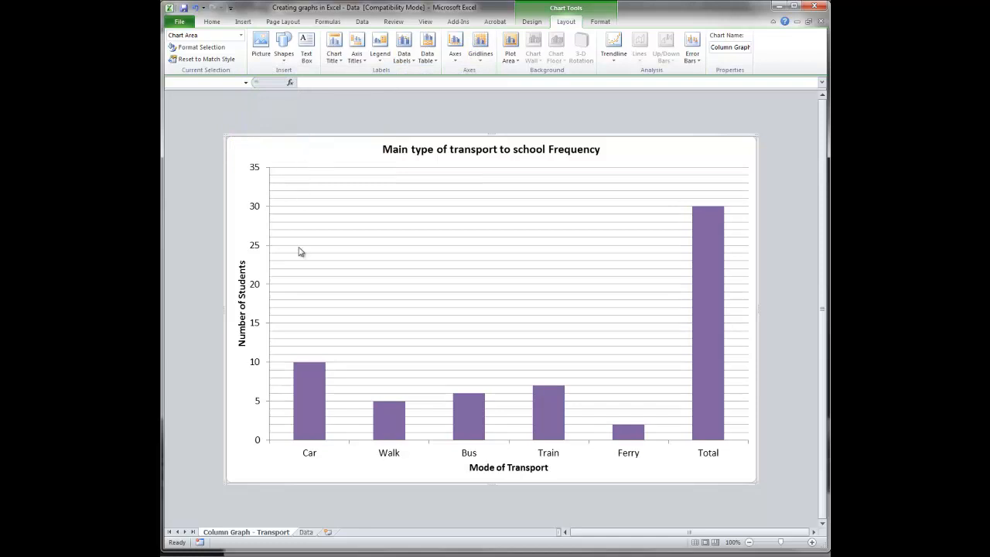
pyautogui.doubleClick(347, 320)
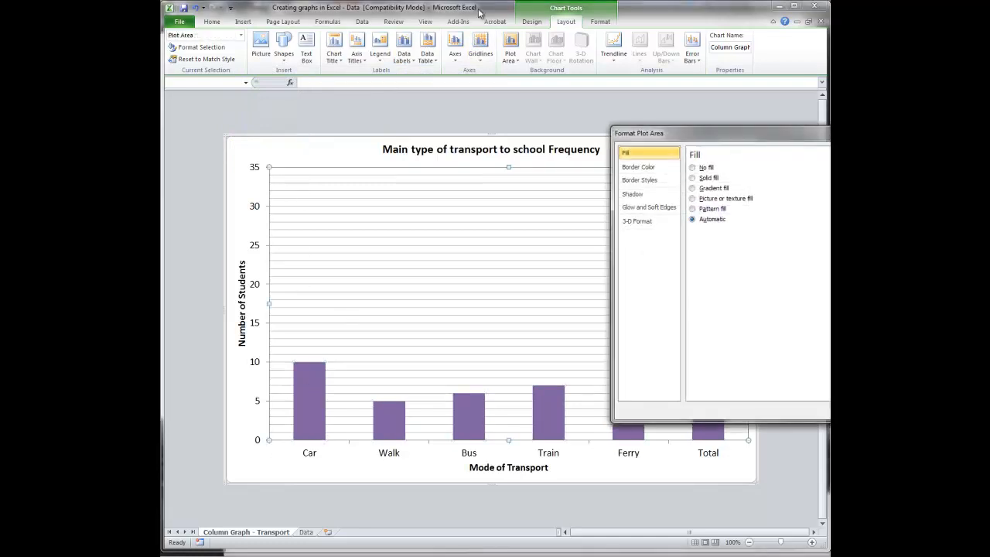
pyautogui.press('Escape')
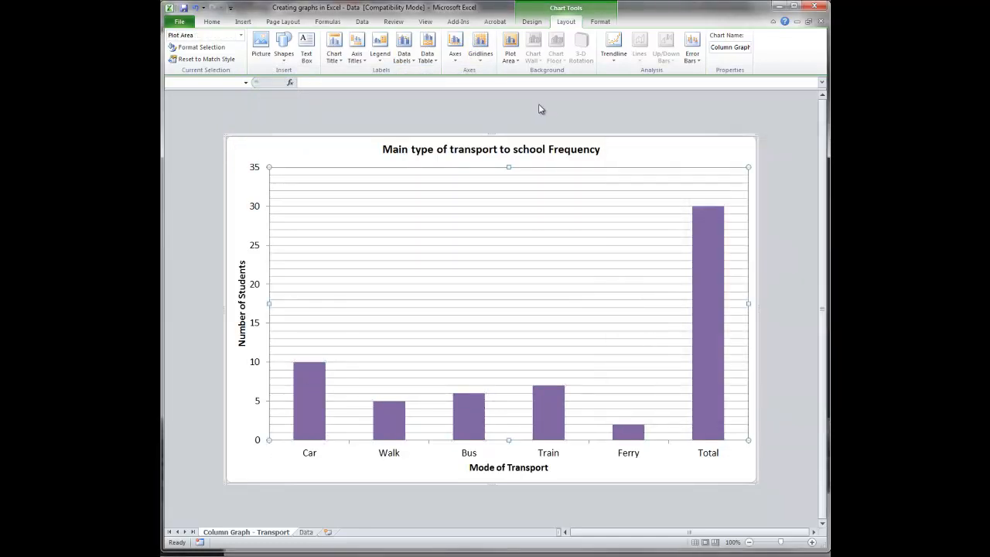
pyautogui.click(479, 48)
pyautogui.moveTo(456, 72)
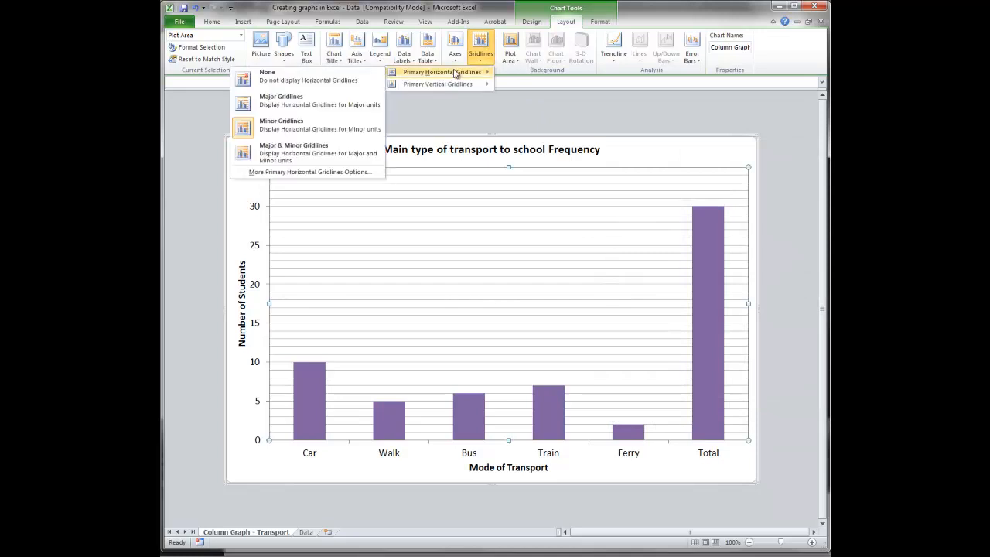
pyautogui.click(309, 152)
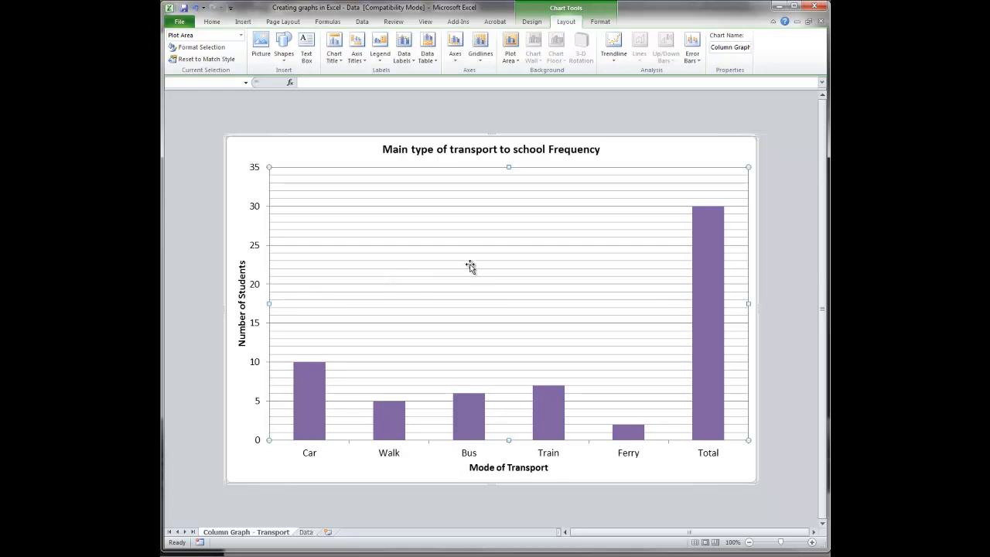
# - Try major and minor primary vertical gridlines on the chart and set the vertical gridlines back to None
pyautogui.click(480, 56)
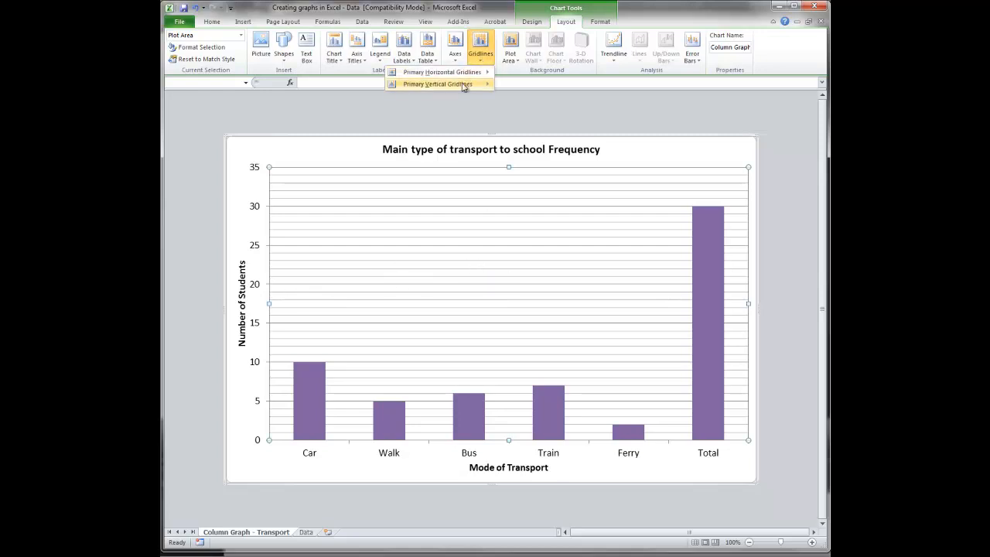
pyautogui.moveTo(438, 83)
pyautogui.click(277, 172)
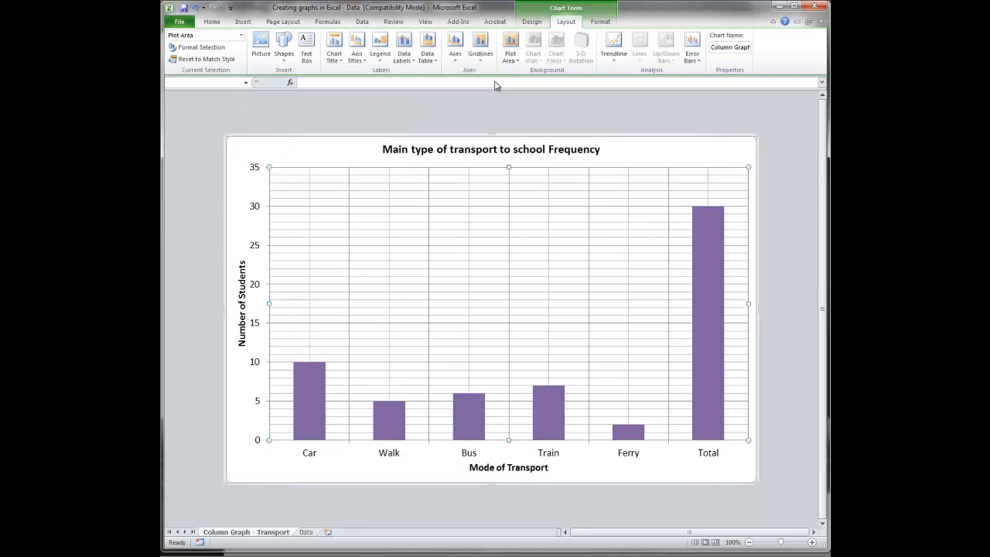
pyautogui.click(483, 61)
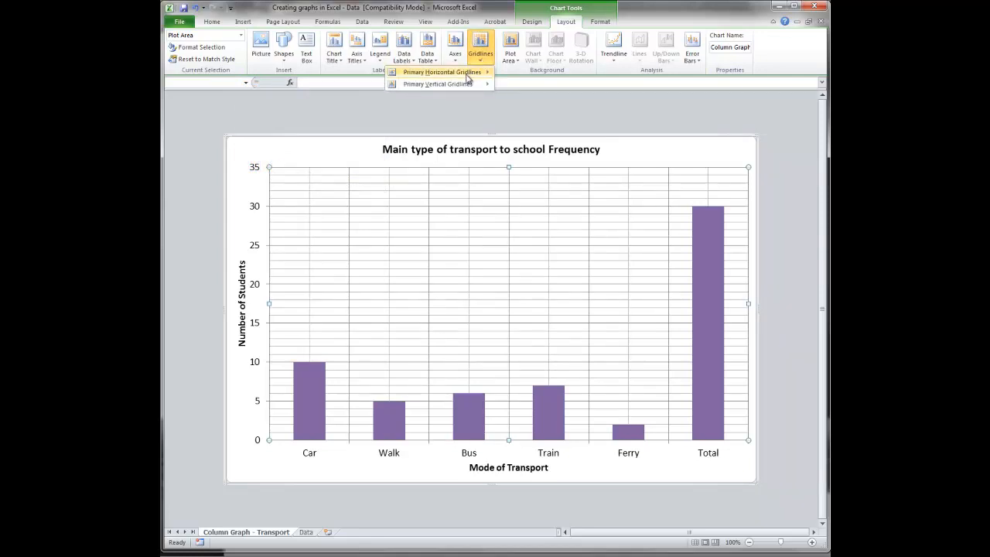
pyautogui.moveTo(438, 84)
pyautogui.click(344, 92)
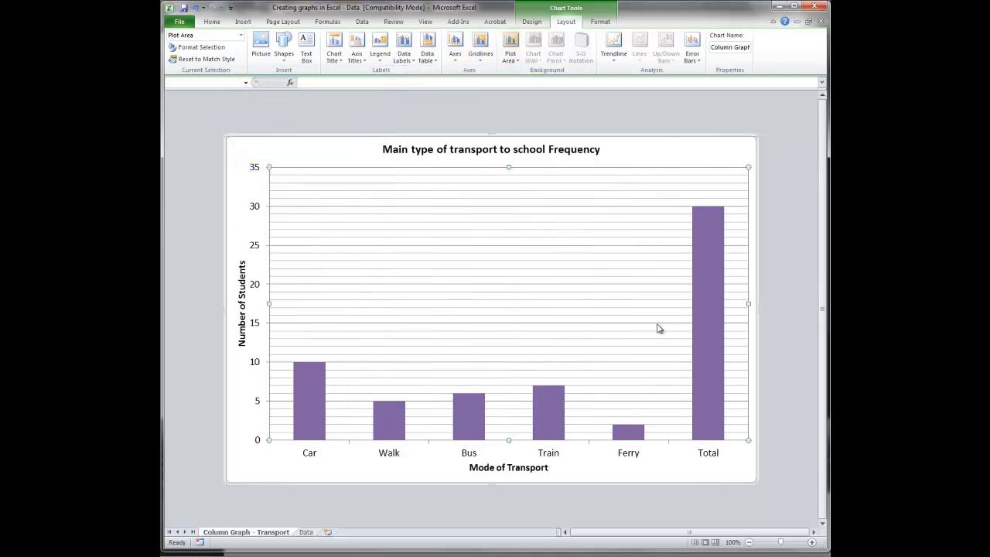
# - Save the workbook in its current file format, continuing past the compatibility check
pyautogui.moveTo(717, 405)
pyautogui.hotkey('ctrl', 's')
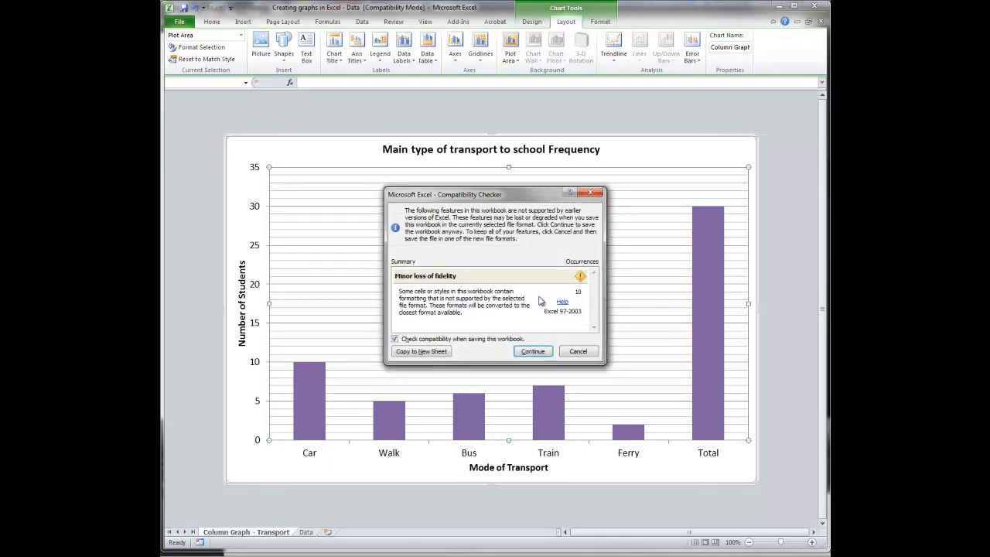
pyautogui.click(532, 351)
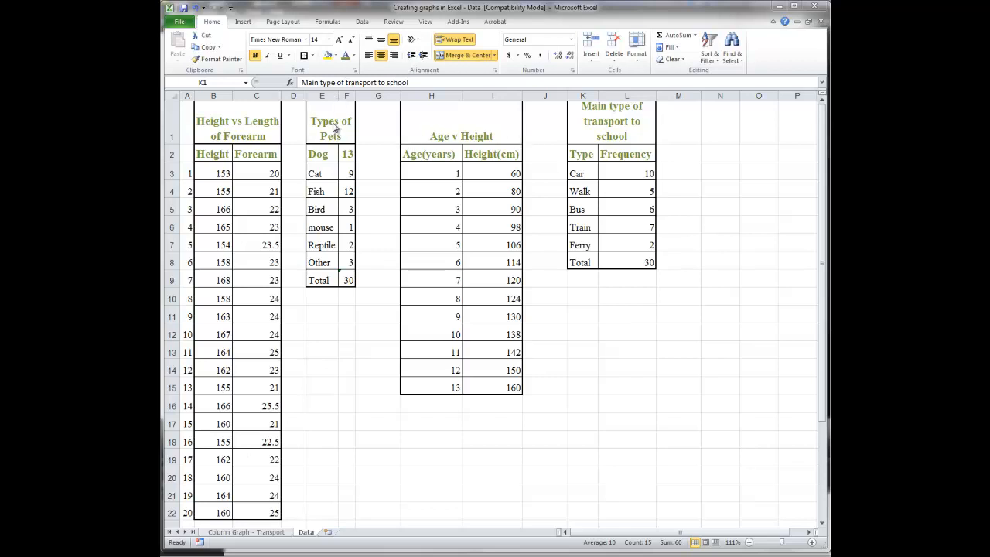
# - Select the Types of Pets table without its Total row on the Data sheet and return to the Column Graph - Transport sheet
pyautogui.moveTo(335, 127); pyautogui.dragTo(344, 274)
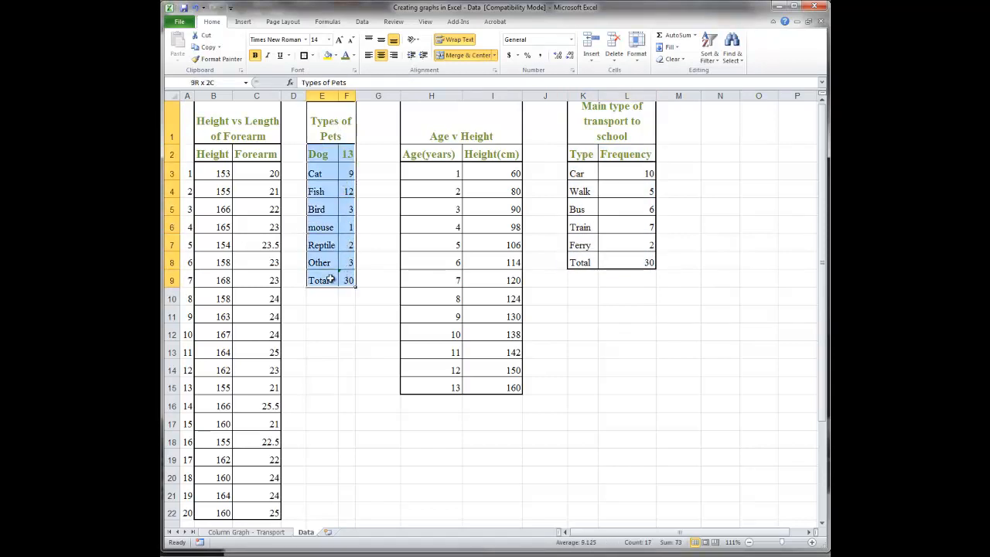
pyautogui.moveTo(330, 280); pyautogui.dragTo(339, 262)
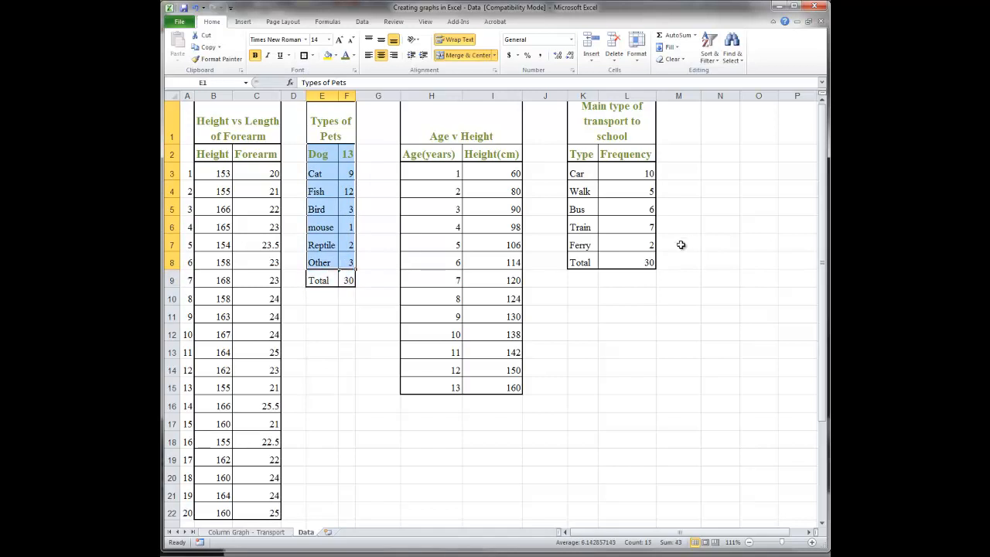
pyautogui.click(285, 533)
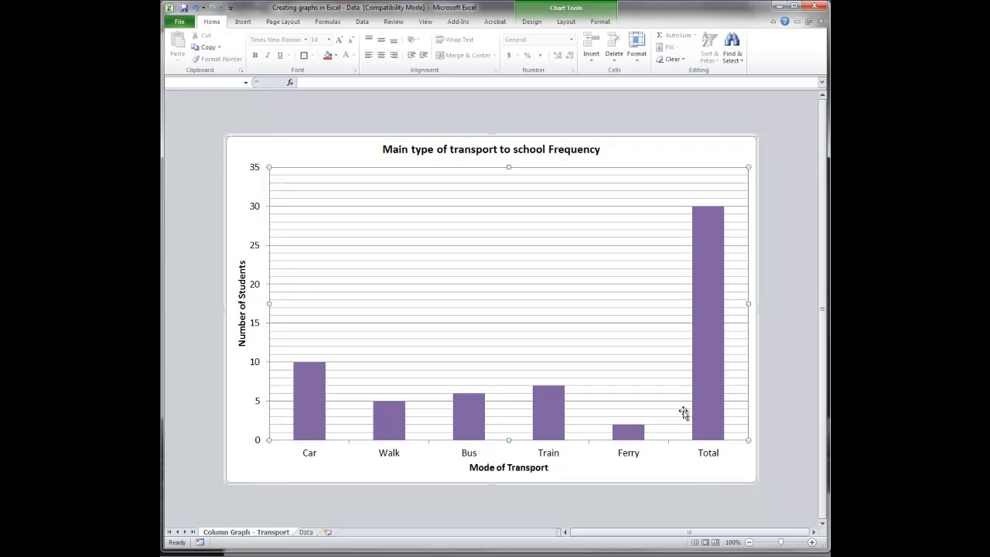
# - Try deleting the Total column from the transport chart with Delete Series and undo the deletion
pyautogui.click(705, 389)
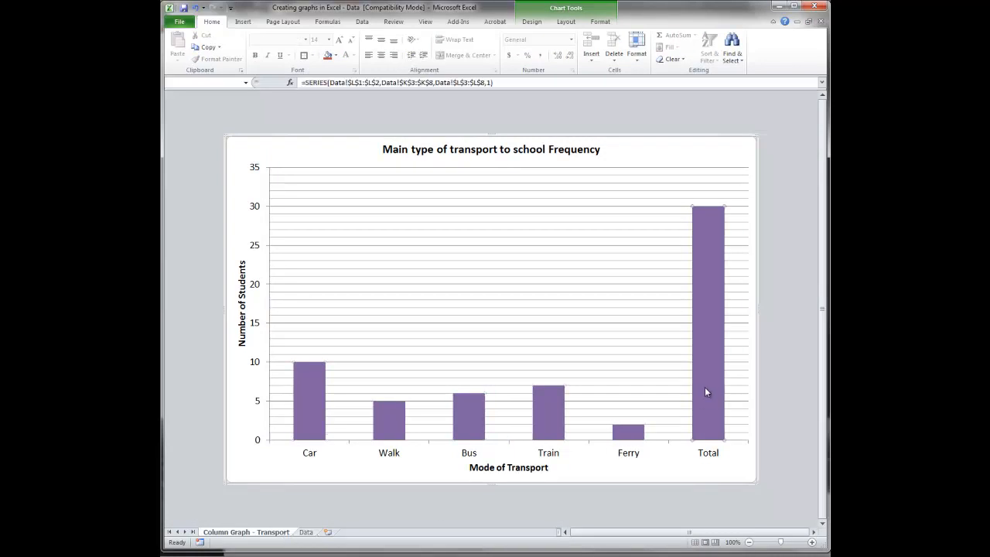
pyautogui.rightClick(705, 388)
pyautogui.click(661, 396)
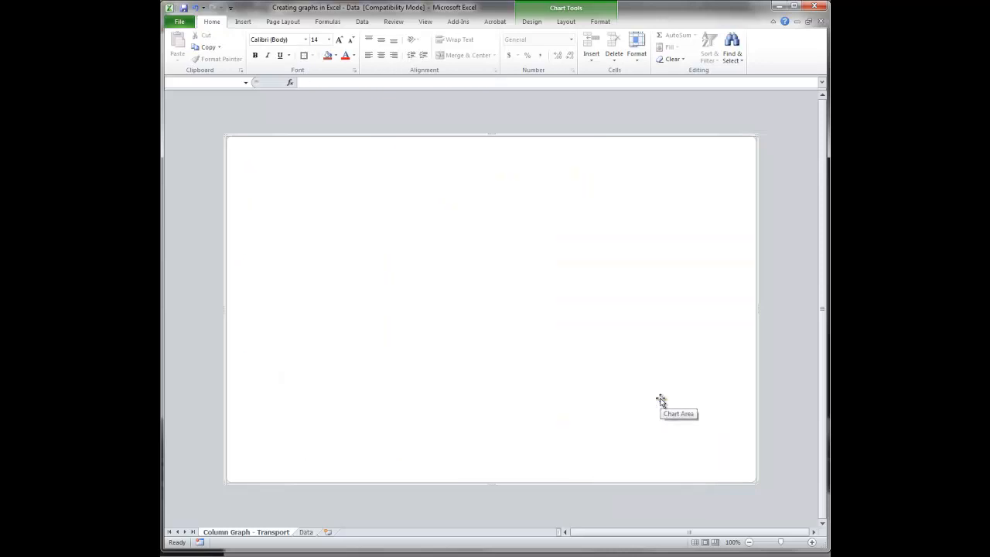
pyautogui.hotkey('ctrl', 'z')
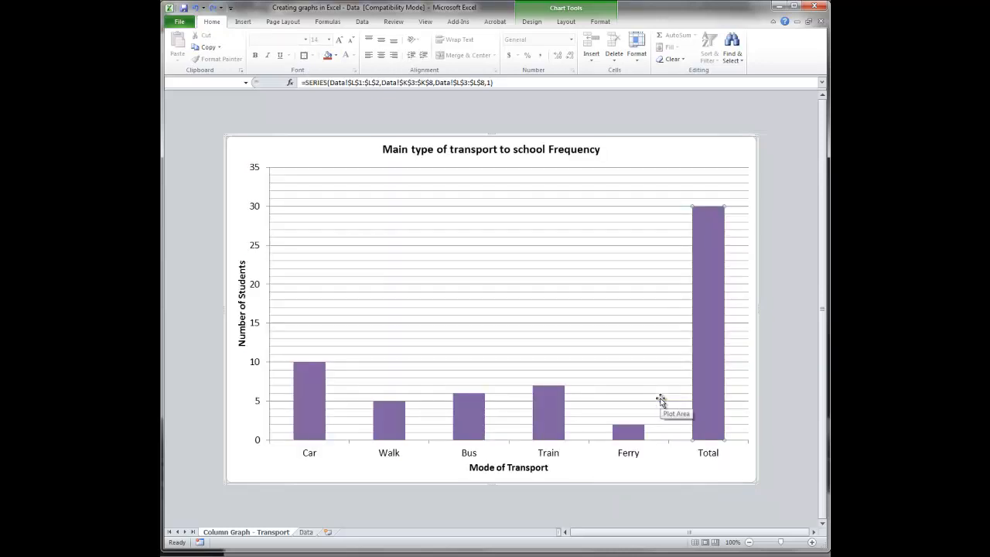
pyautogui.rightClick(700, 366)
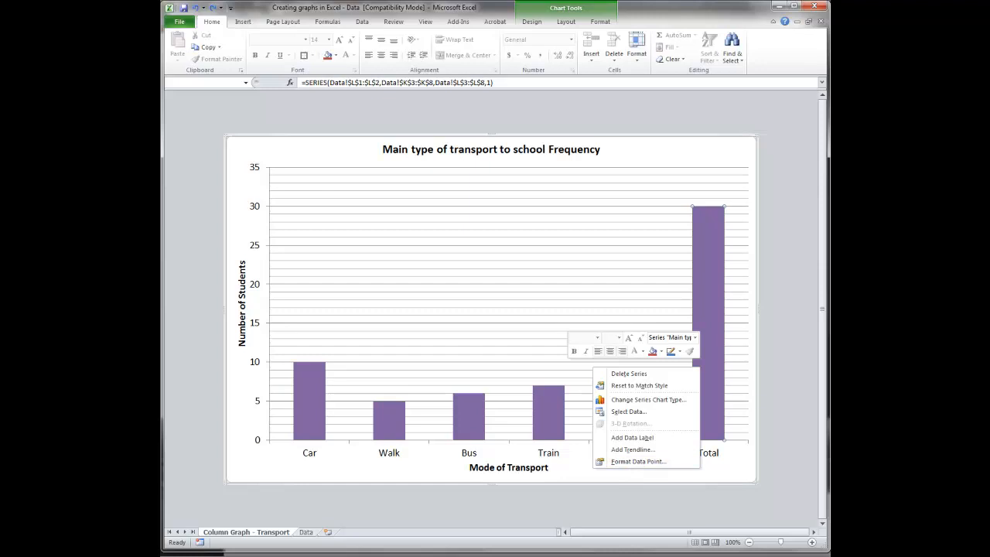
pyautogui.press('Escape')
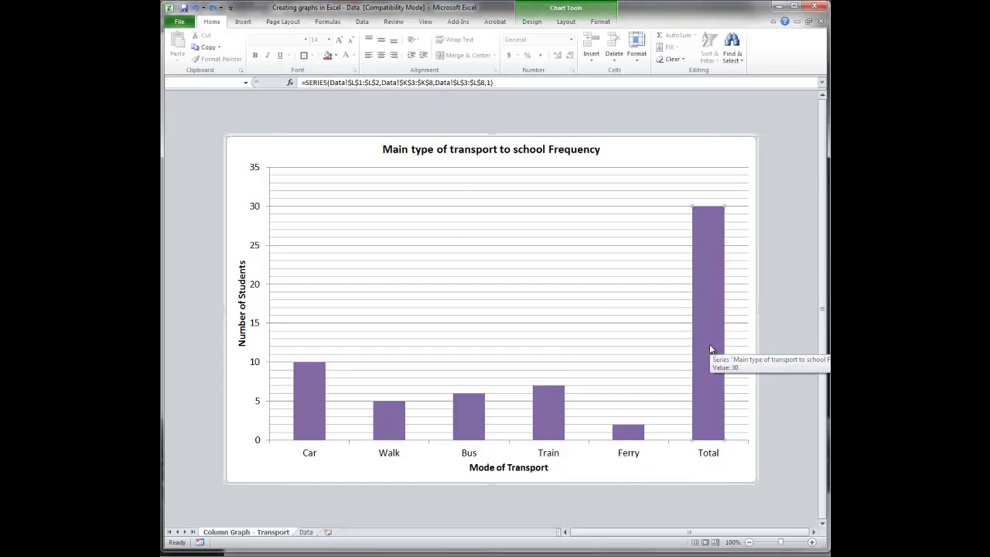
# - Try removing the transport frequency series in the chart's data source settings and cancel the change
pyautogui.rightClick(710, 349)
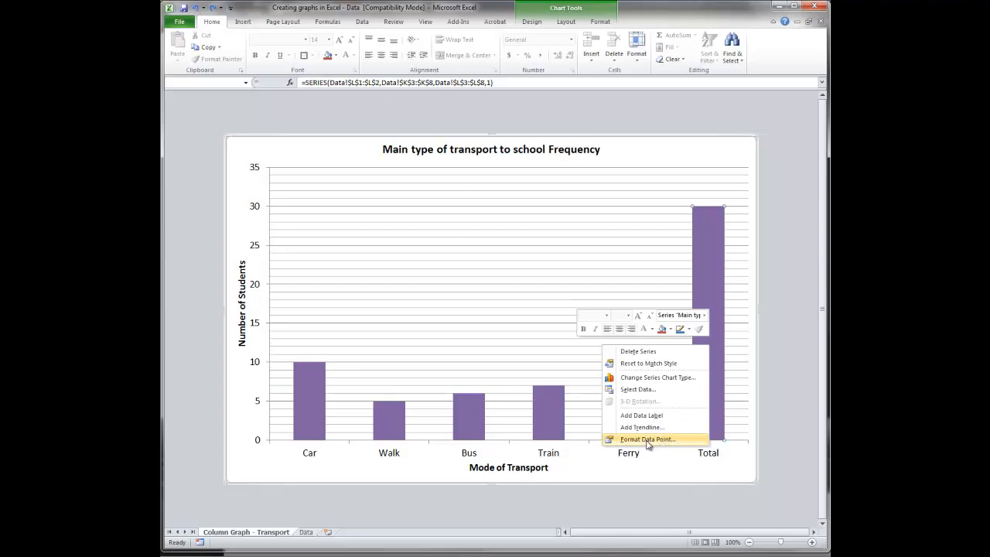
pyautogui.click(642, 389)
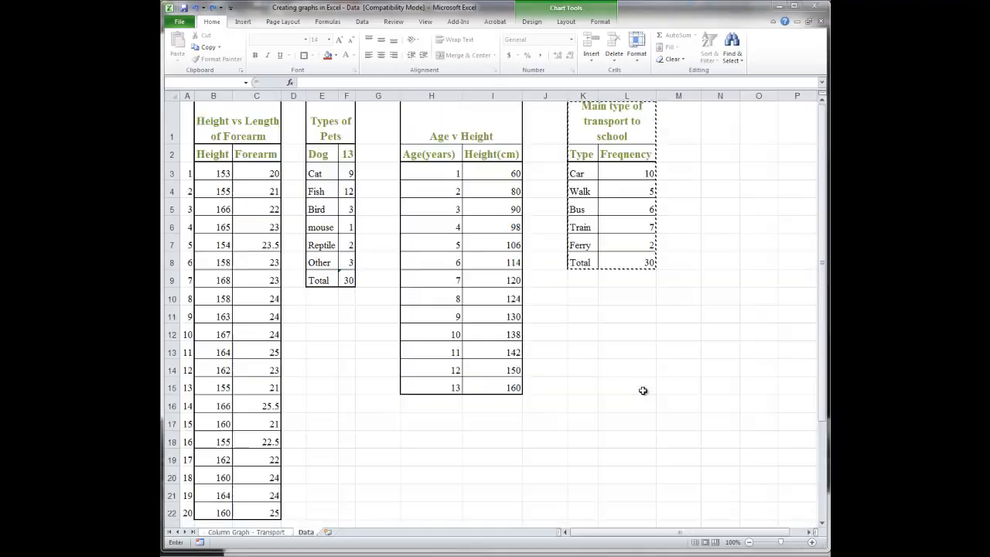
pyautogui.moveTo(551, 282); pyautogui.dragTo(552, 296)
pyautogui.click(420, 304)
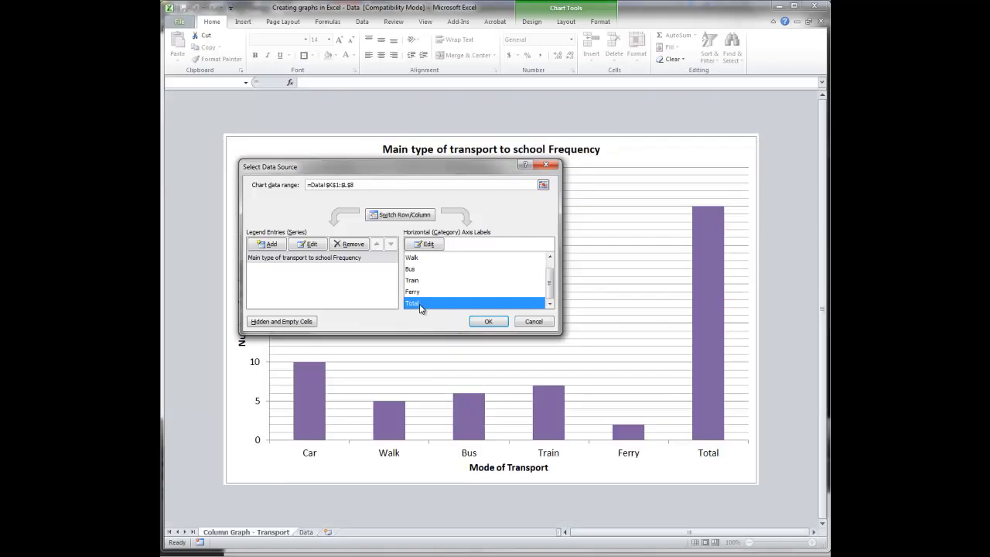
pyautogui.click(350, 246)
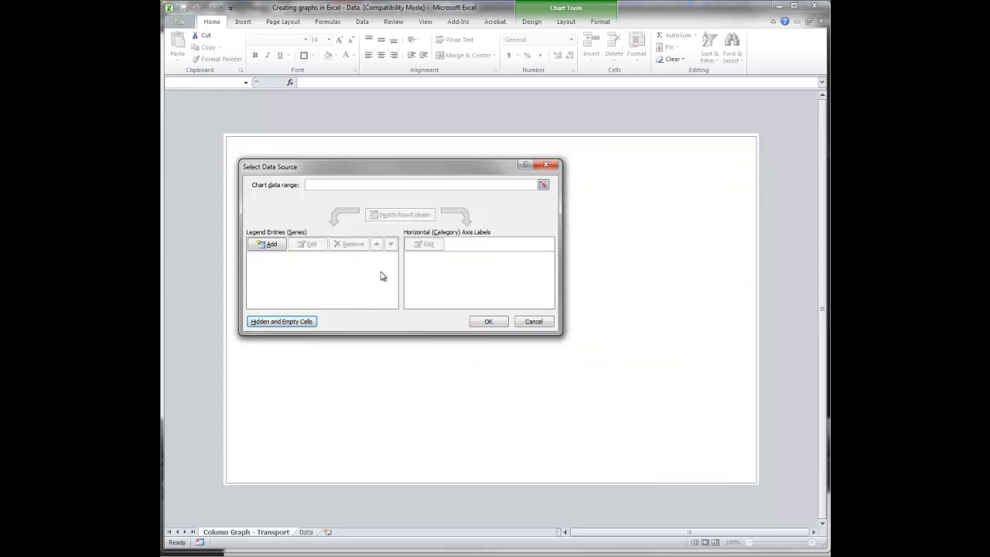
pyautogui.click(527, 326)
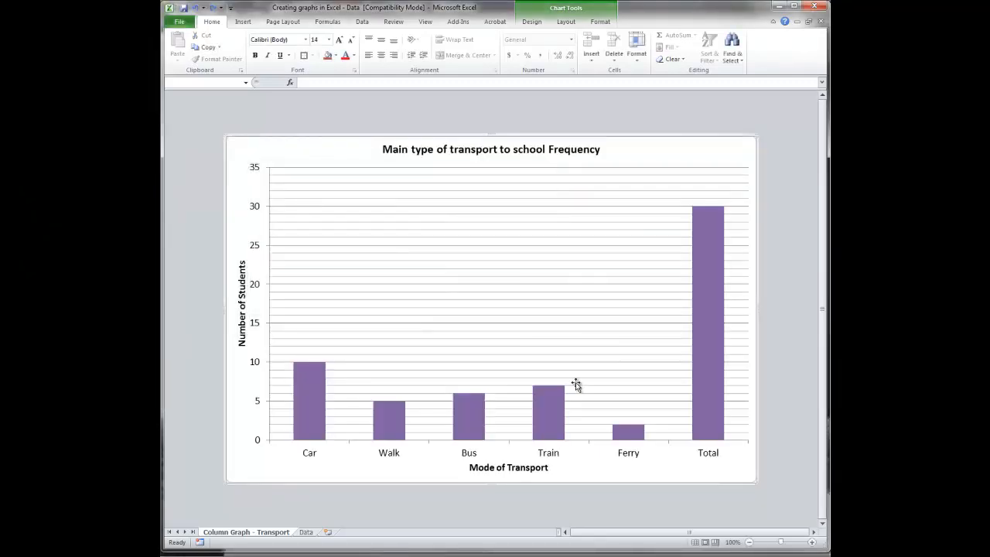
# - Exclude the Total row from the transport chart by setting its data range to =Data!$K$1:$L$7
pyautogui.click(708, 325)
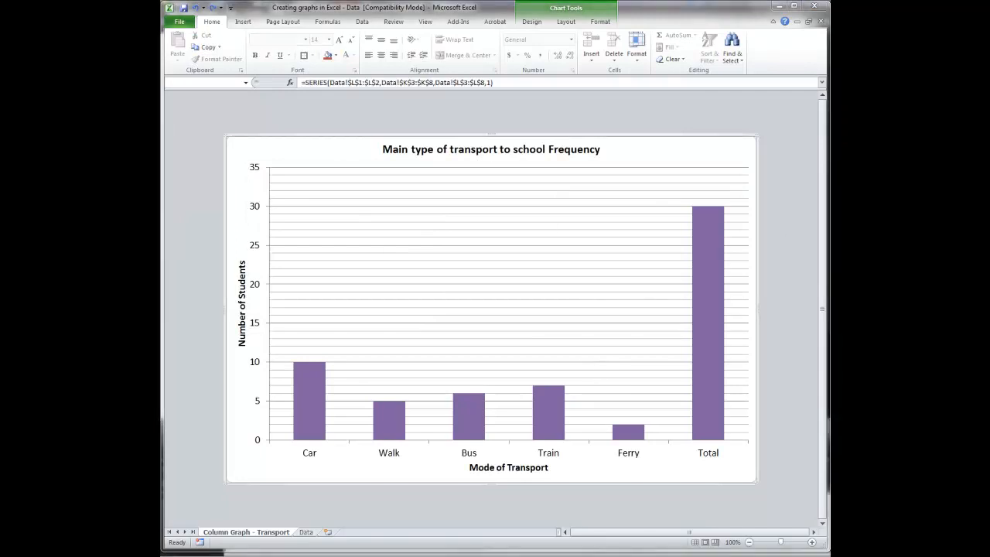
pyautogui.moveTo(708, 323)
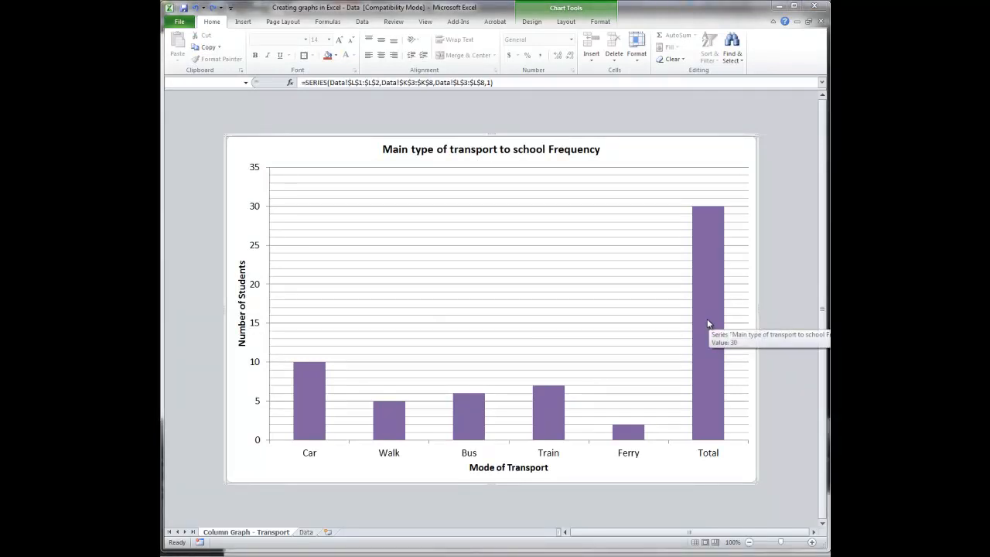
pyautogui.rightClick(708, 323)
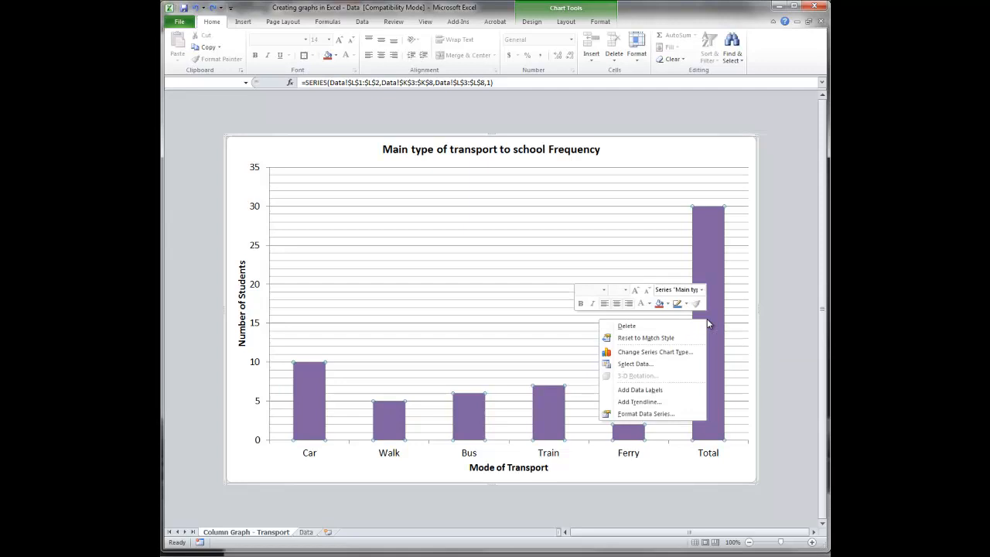
pyautogui.click(649, 364)
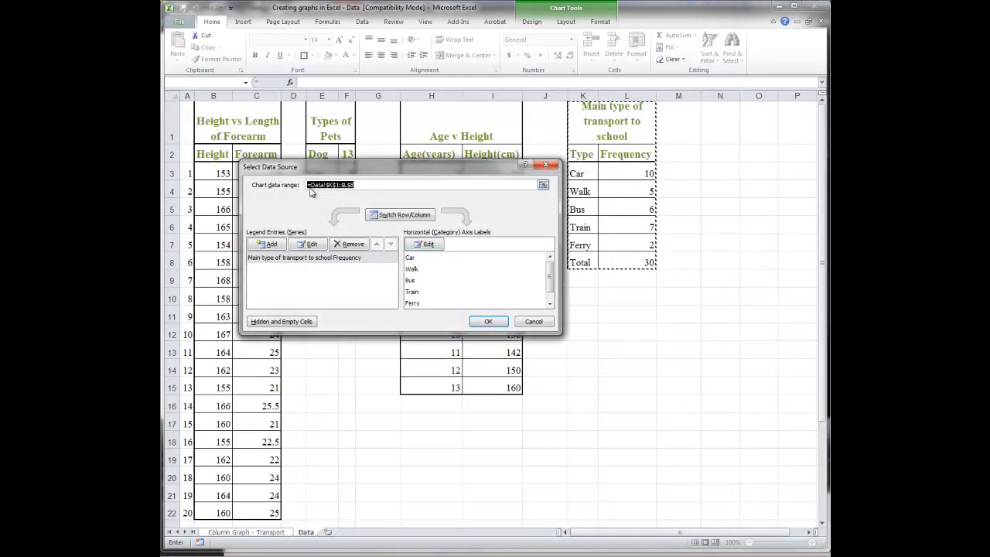
pyautogui.click(543, 186)
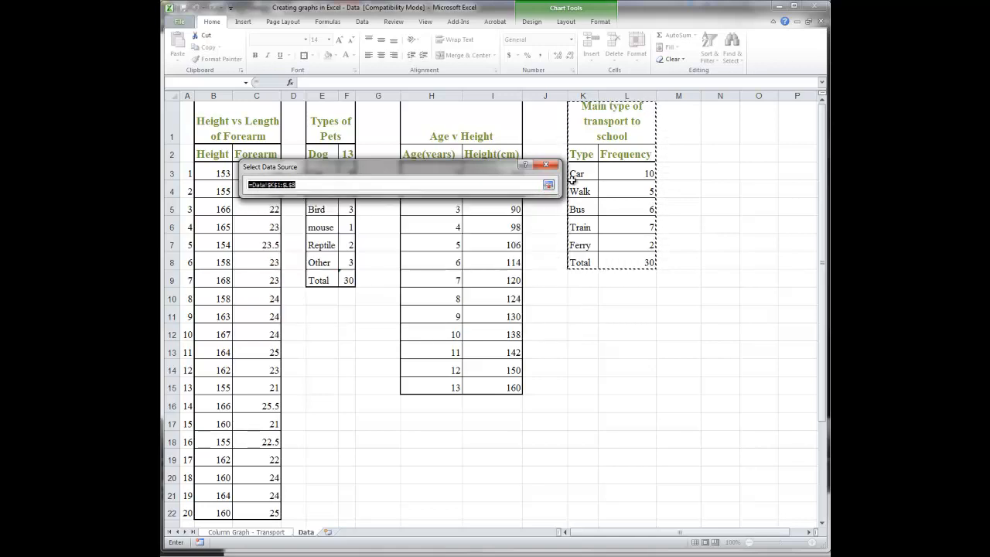
pyautogui.moveTo(603, 131); pyautogui.dragTo(608, 242)
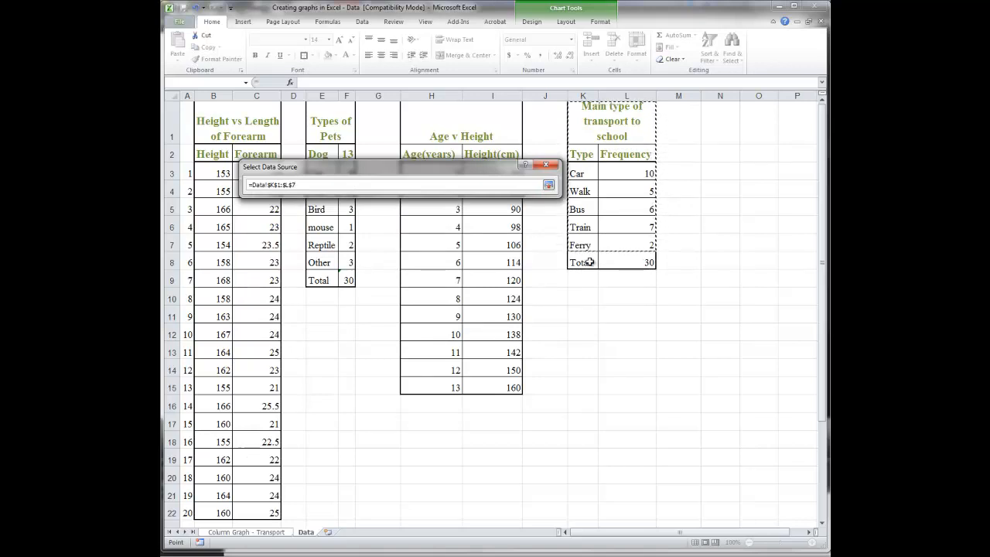
pyautogui.click(548, 185)
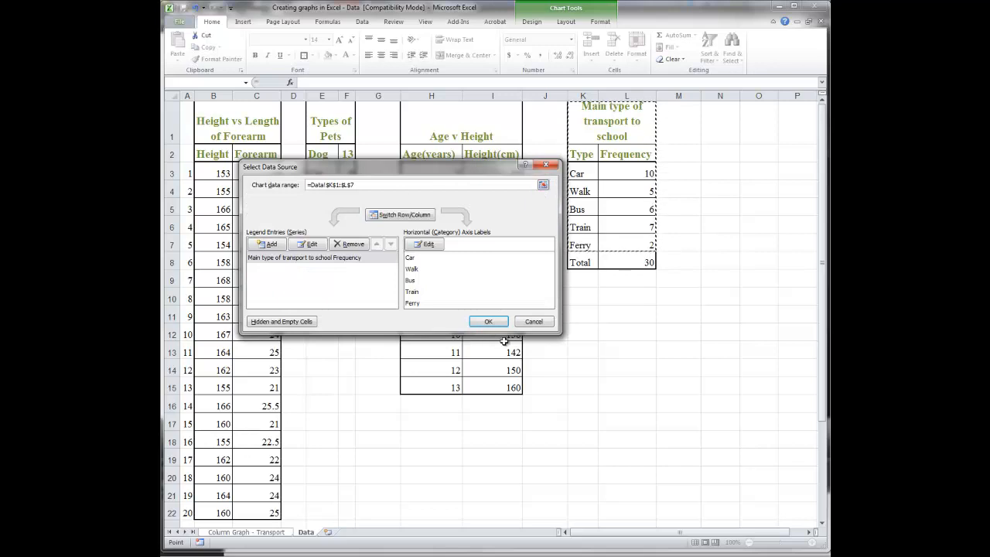
pyautogui.click(488, 323)
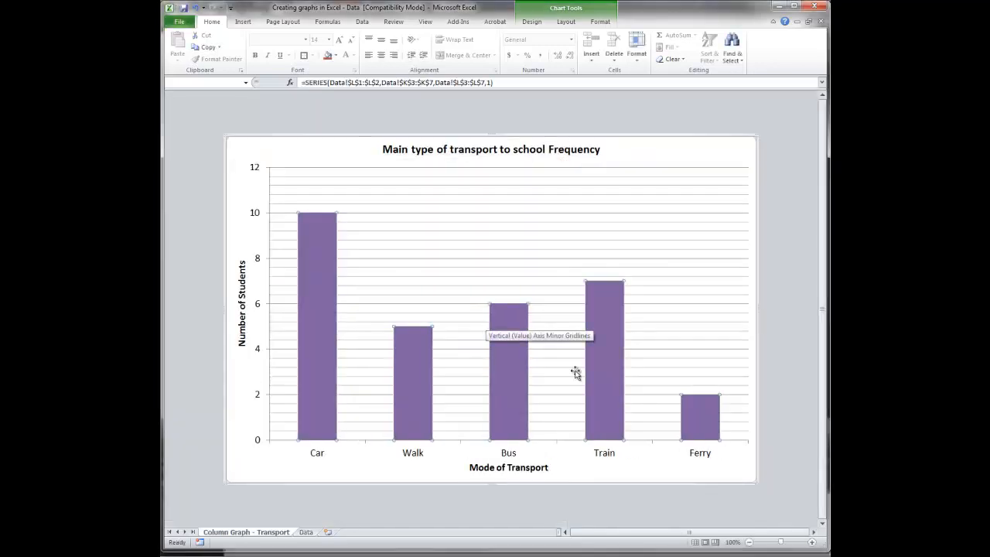
pyautogui.click(775, 365)
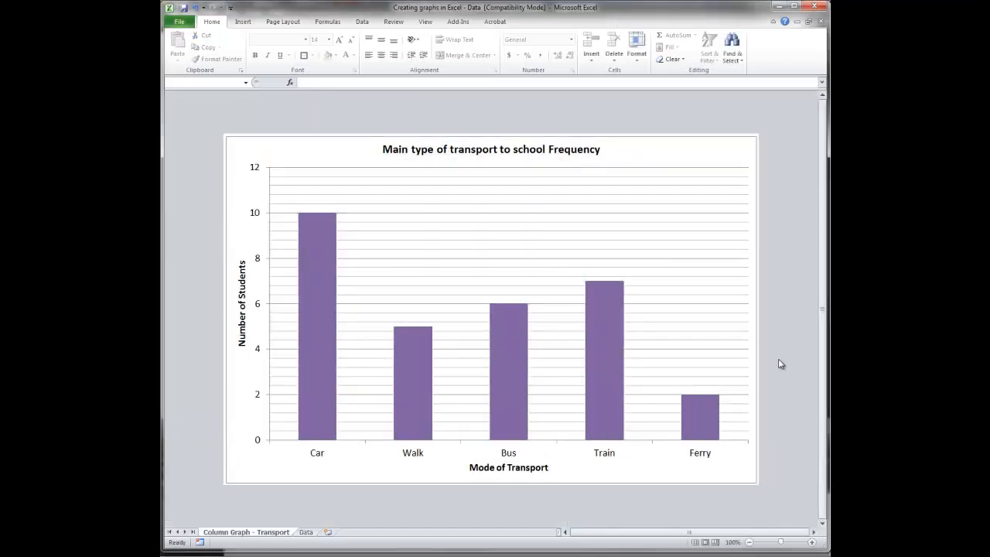
# - Insert a 2-D clustered column chart from the Types of Pets data in E1:F8 on the Data sheet
pyautogui.click(310, 533)
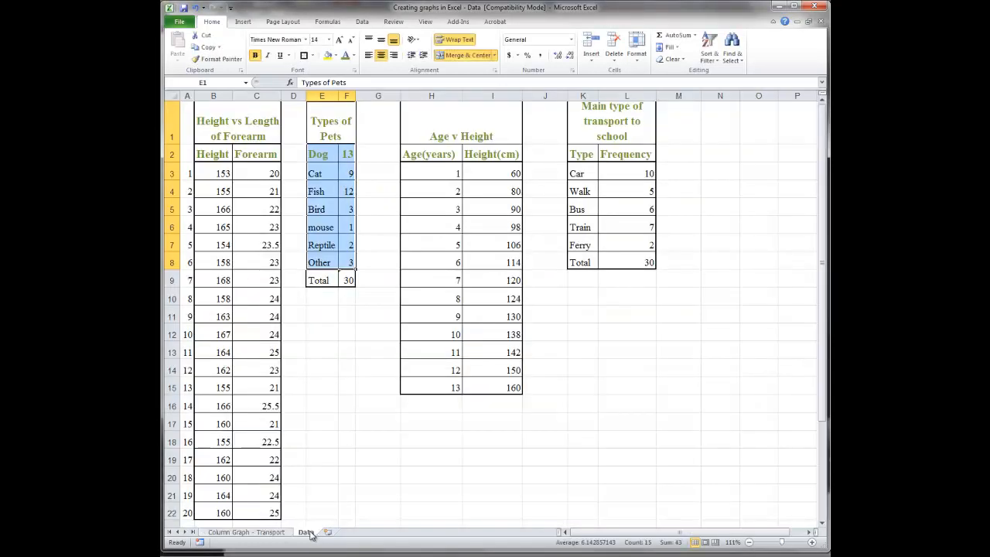
pyautogui.moveTo(325, 117); pyautogui.dragTo(321, 260)
pyautogui.click(244, 21)
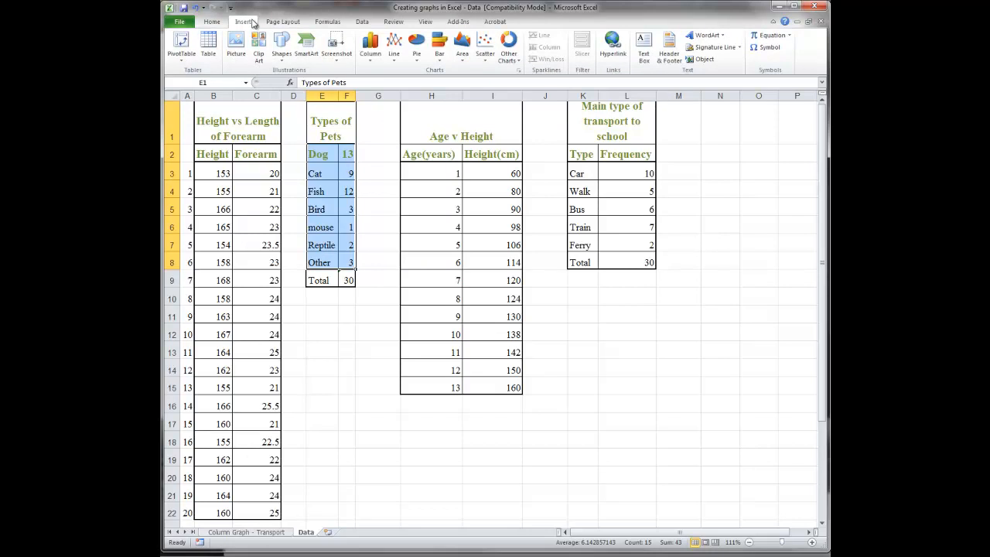
pyautogui.click(372, 53)
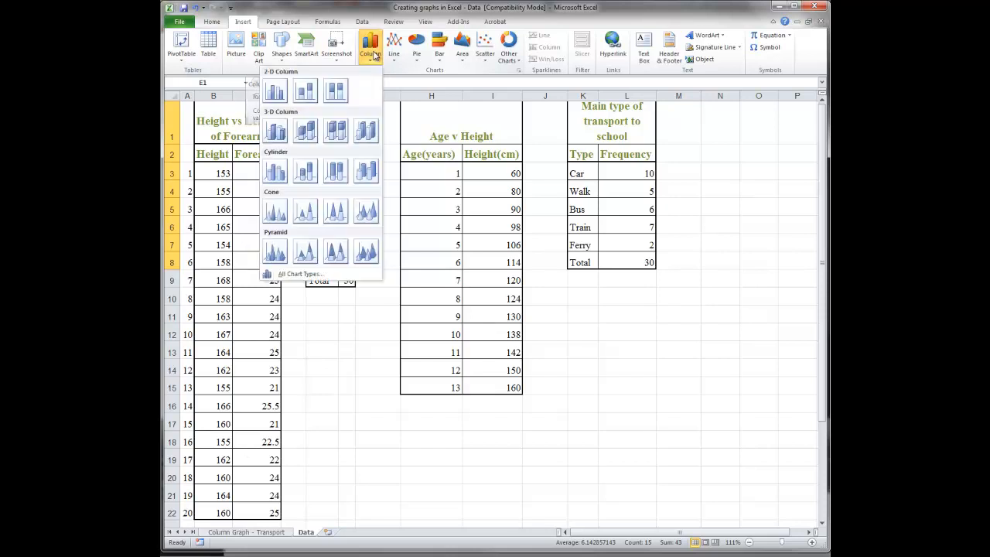
pyautogui.click(276, 92)
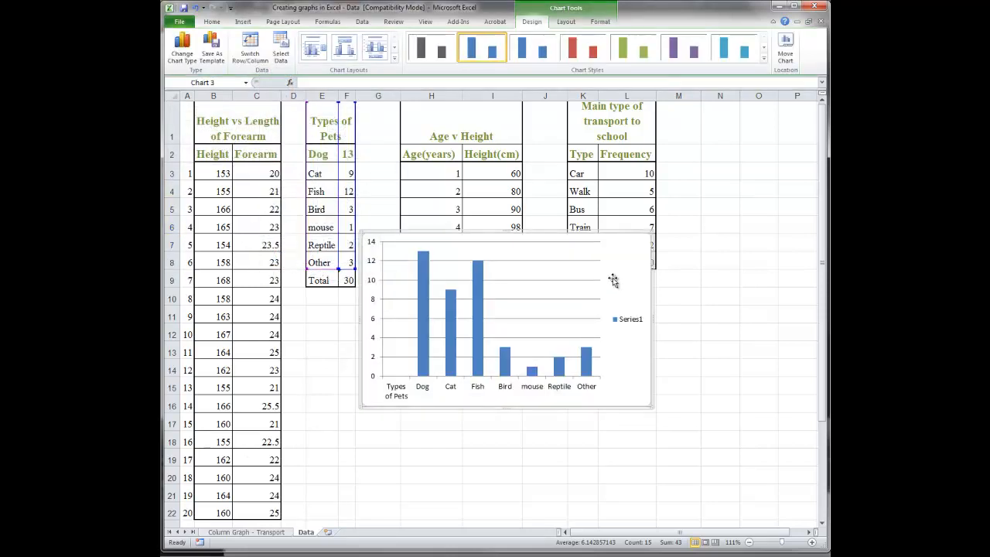
# - Move the pets chart to a new sheet named Picture Graph
pyautogui.click(784, 48)
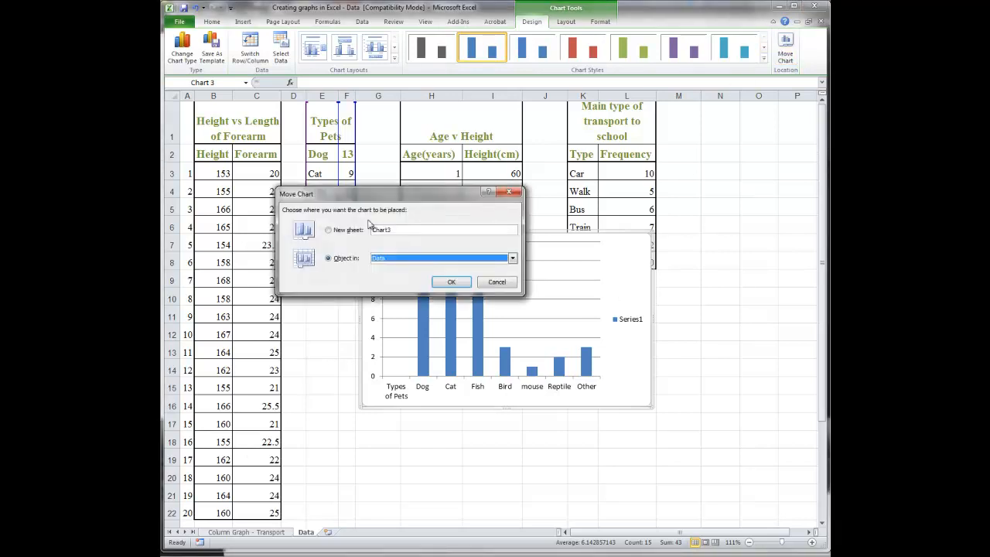
pyautogui.click(328, 229)
pyautogui.doubleClick(416, 229)
pyautogui.write('Picture Graph')
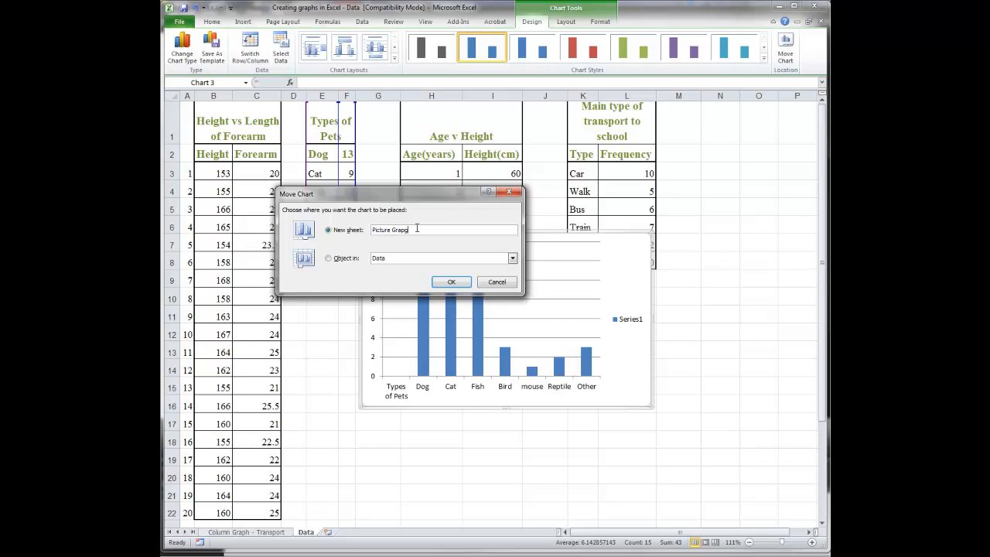
pyautogui.click(454, 283)
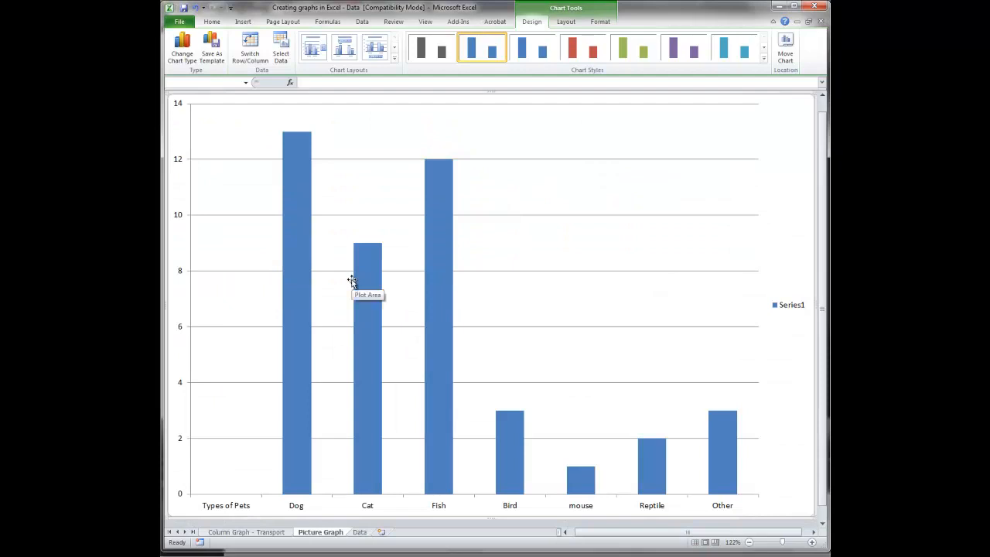
# - Select only the Dog column in the pets chart
pyautogui.click(298, 191)
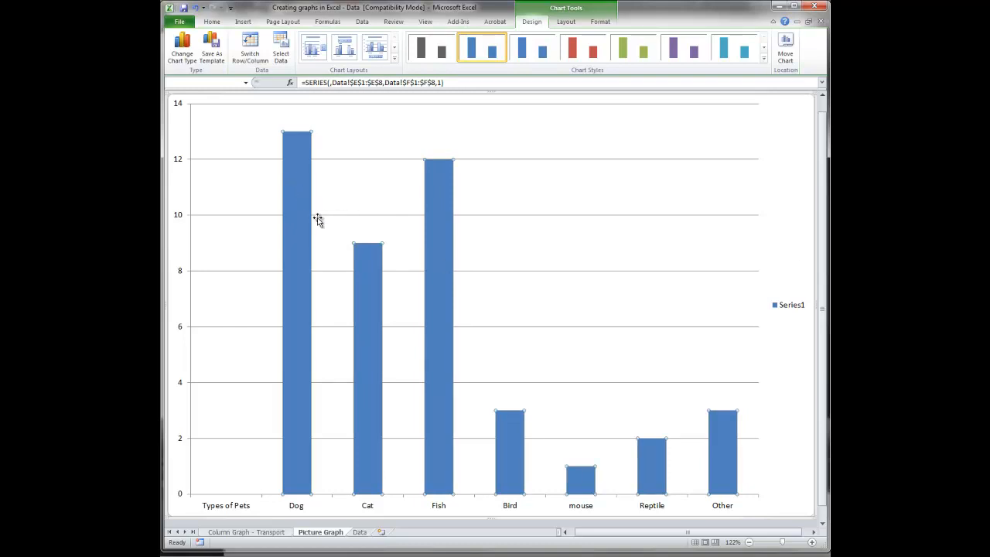
pyautogui.moveTo(291, 202)
pyautogui.click(300, 182)
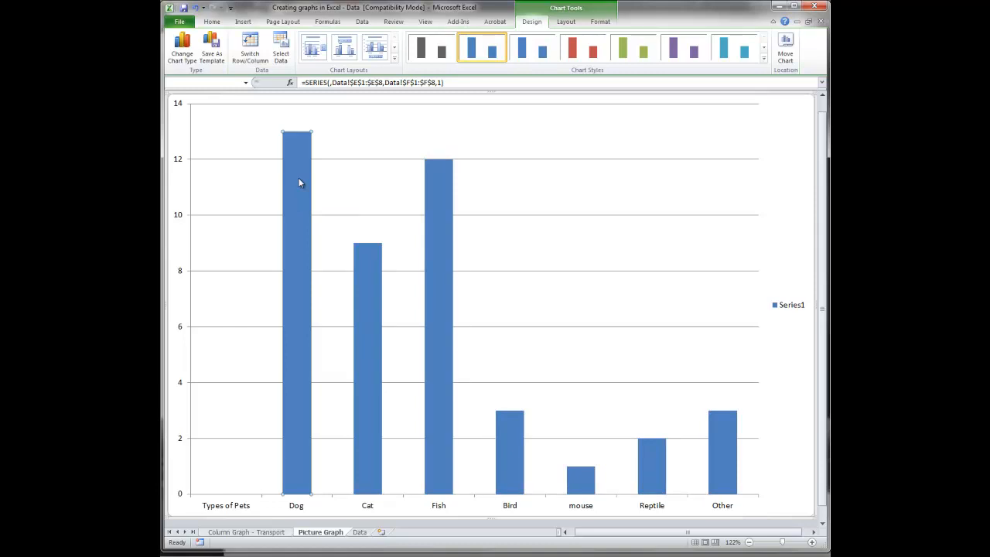
pyautogui.rightClick(301, 182)
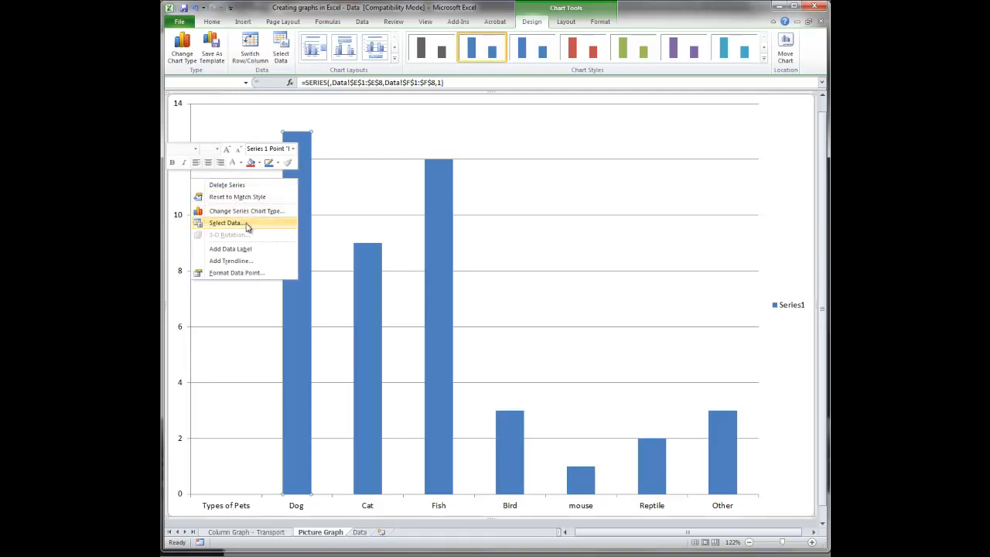
pyautogui.click(600, 22)
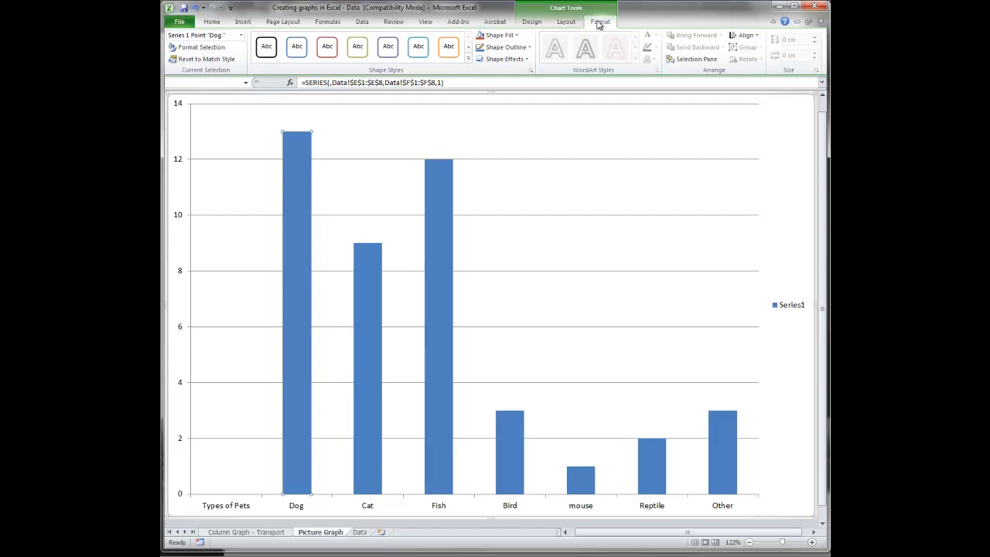
pyautogui.click(533, 23)
pyautogui.click(600, 22)
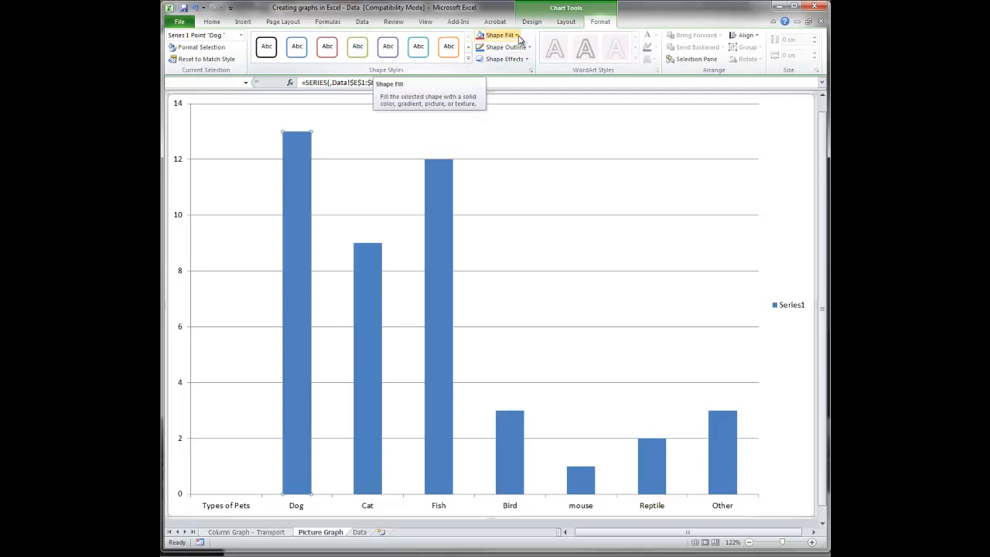
pyautogui.click(518, 38)
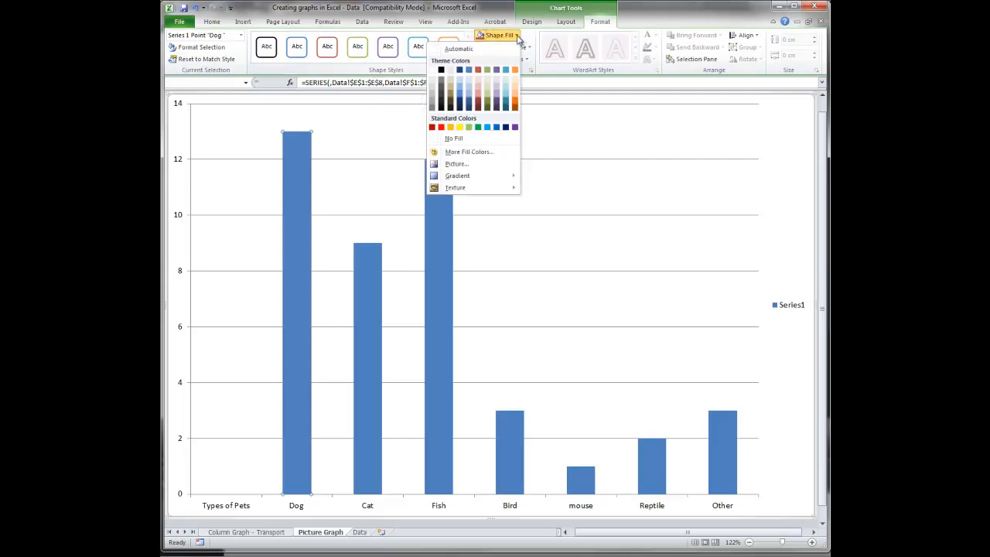
pyautogui.click(455, 163)
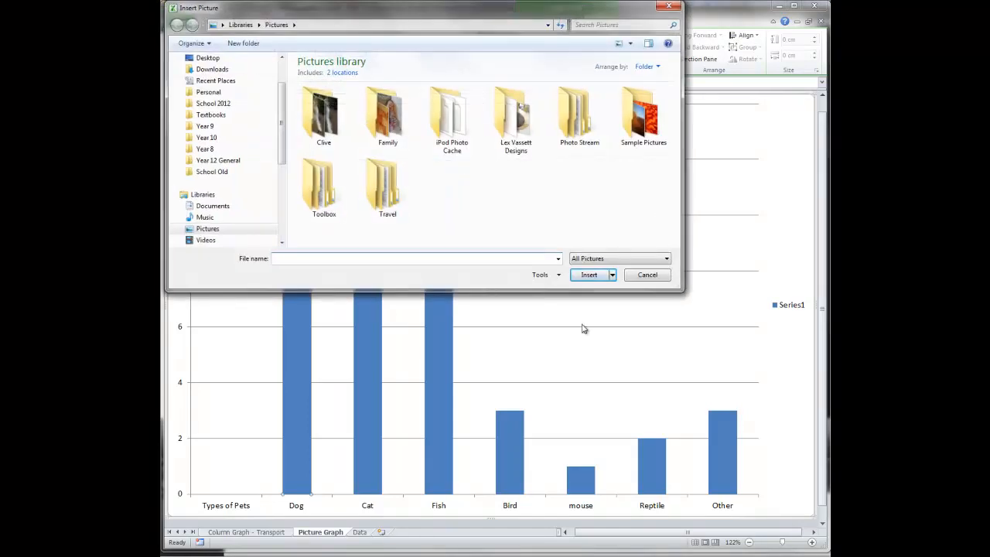
pyautogui.click(641, 277)
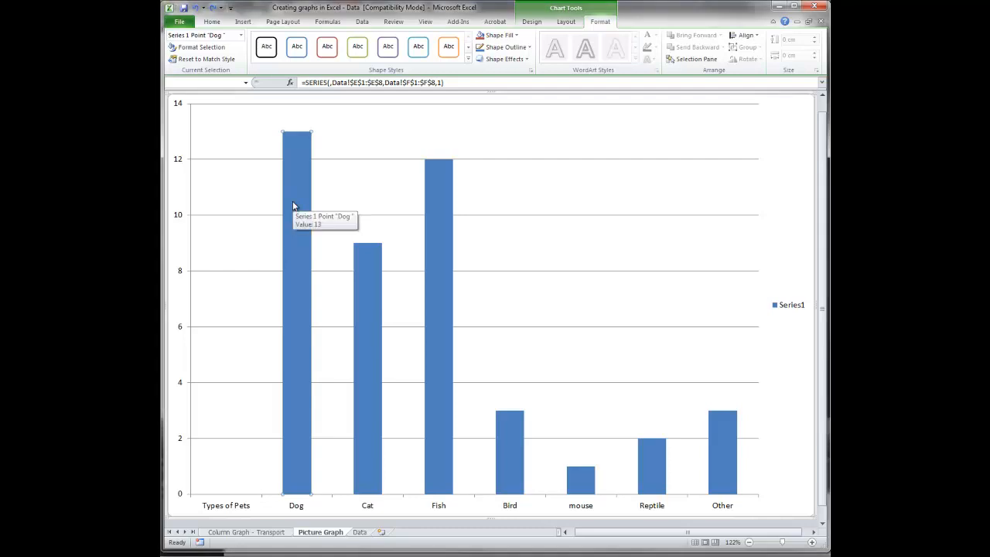
pyautogui.rightClick(293, 206)
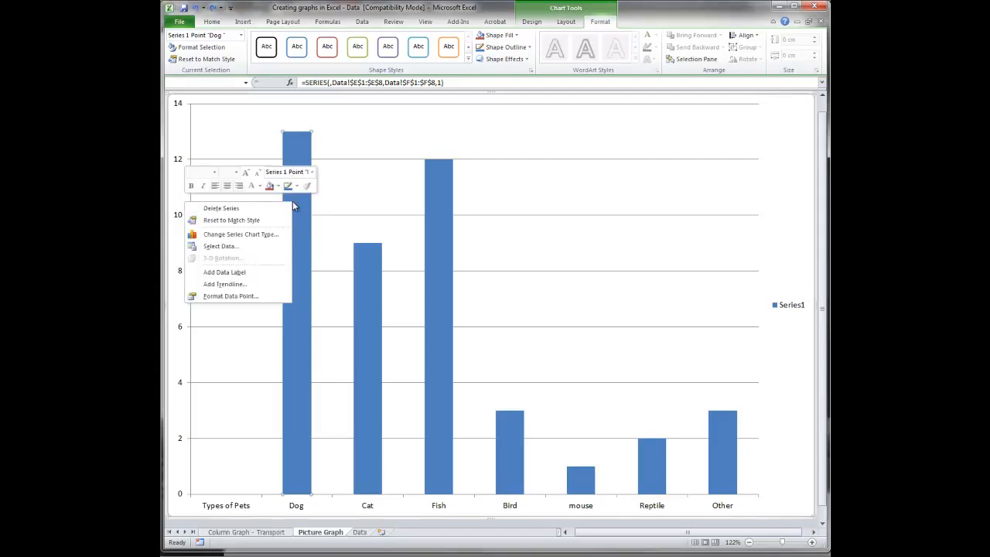
pyautogui.click(225, 234)
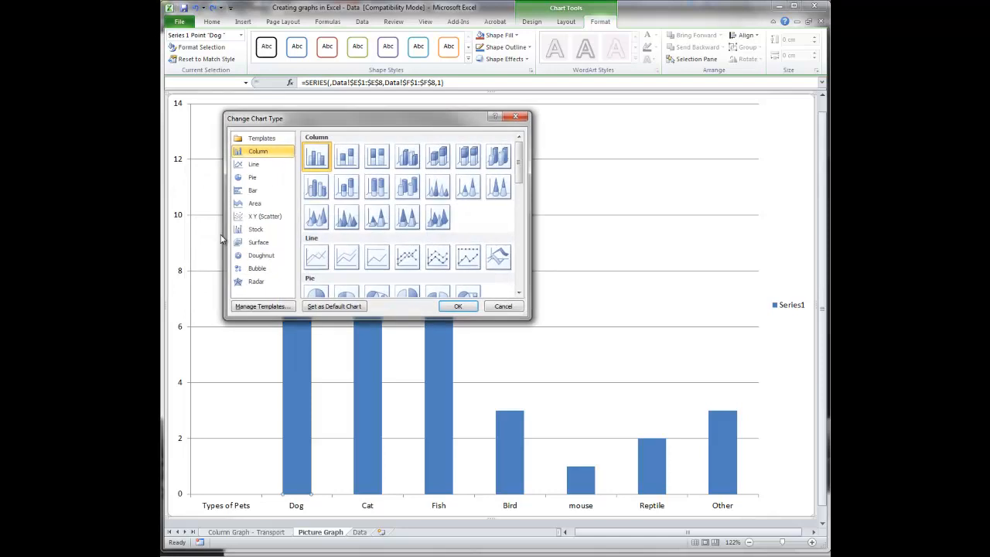
pyautogui.click(514, 308)
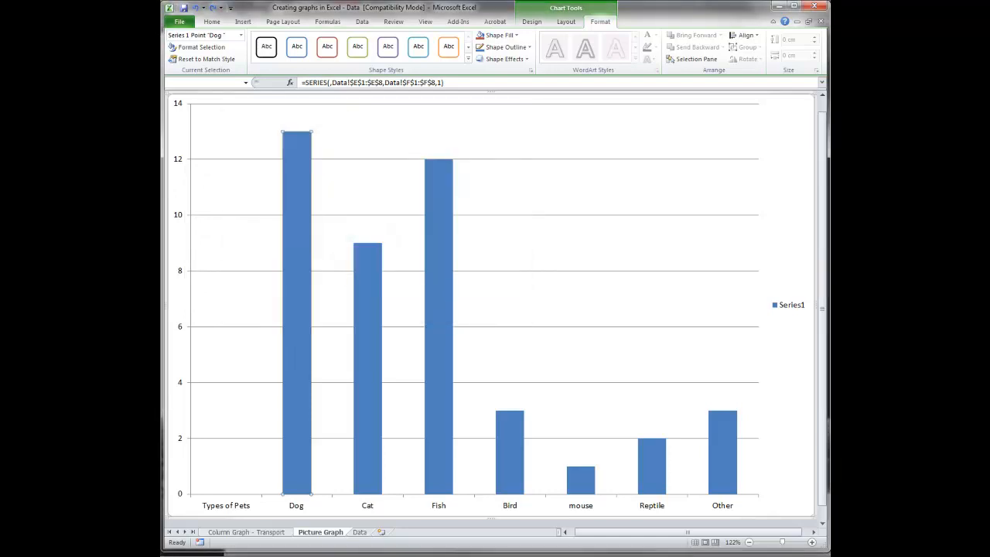
# - Open the Dog column's data point formatting and set its fill to Picture or texture fill
pyautogui.rightClick(295, 275)
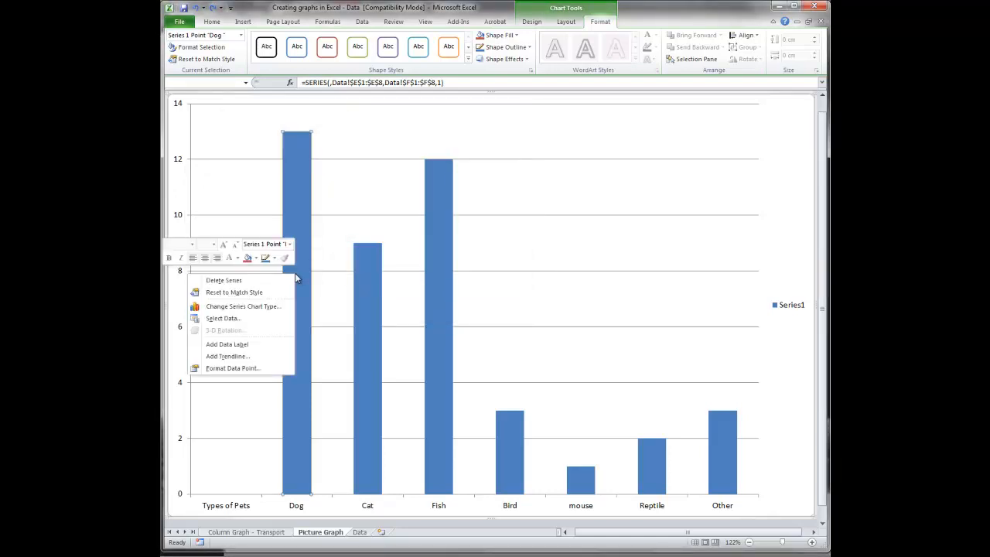
pyautogui.click(249, 370)
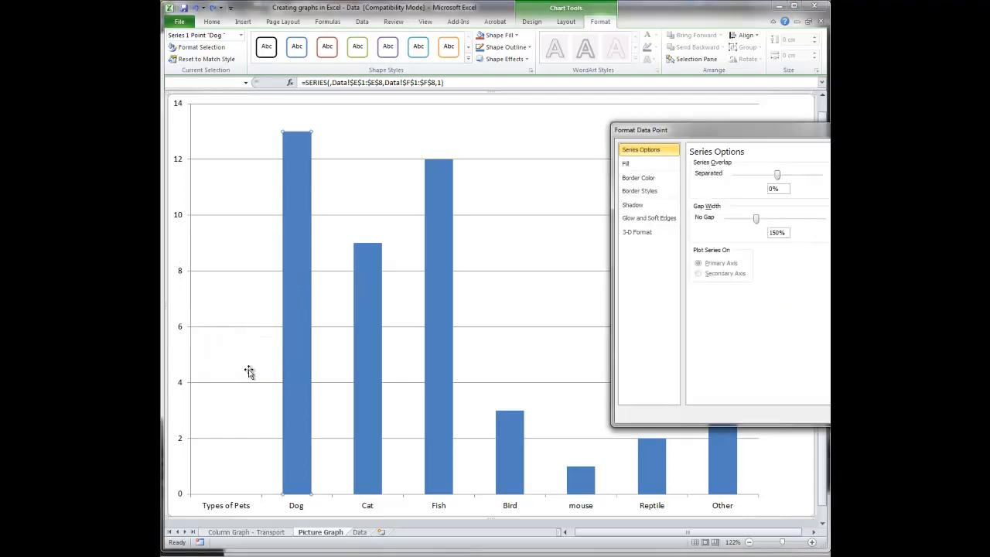
pyautogui.click(628, 165)
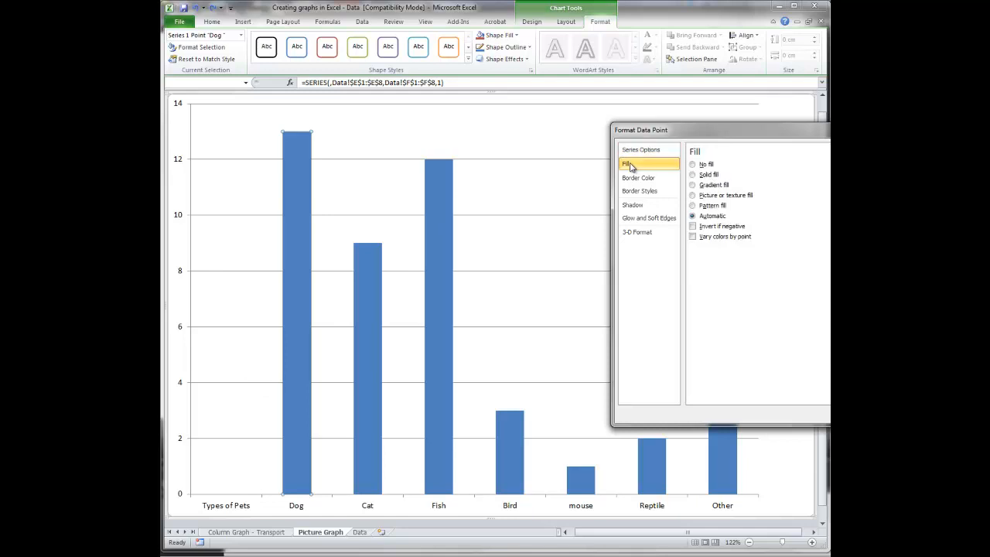
pyautogui.click(692, 196)
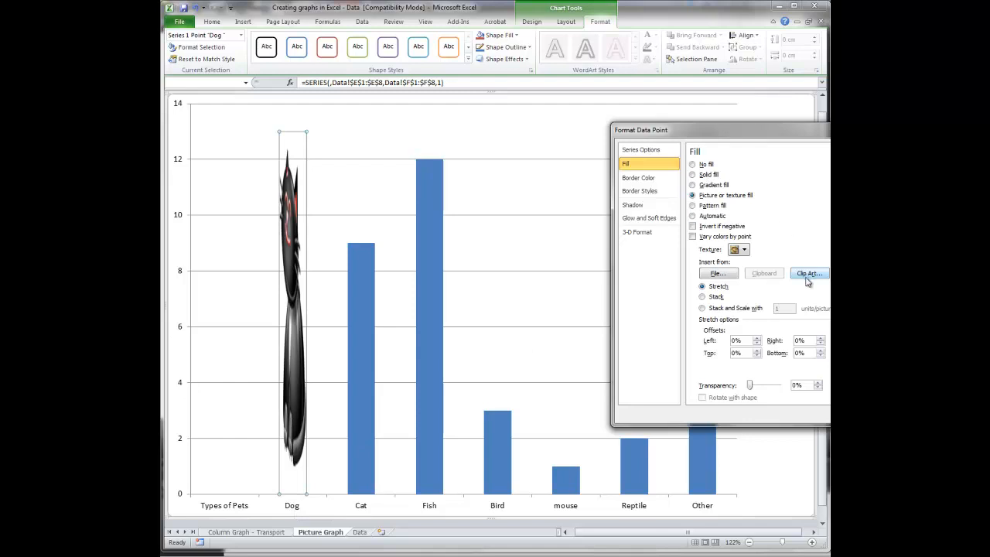
# - Search the clip art for "dog" and fill the Dog column with the dark grey walking cartoon dog picture
pyautogui.click(803, 276)
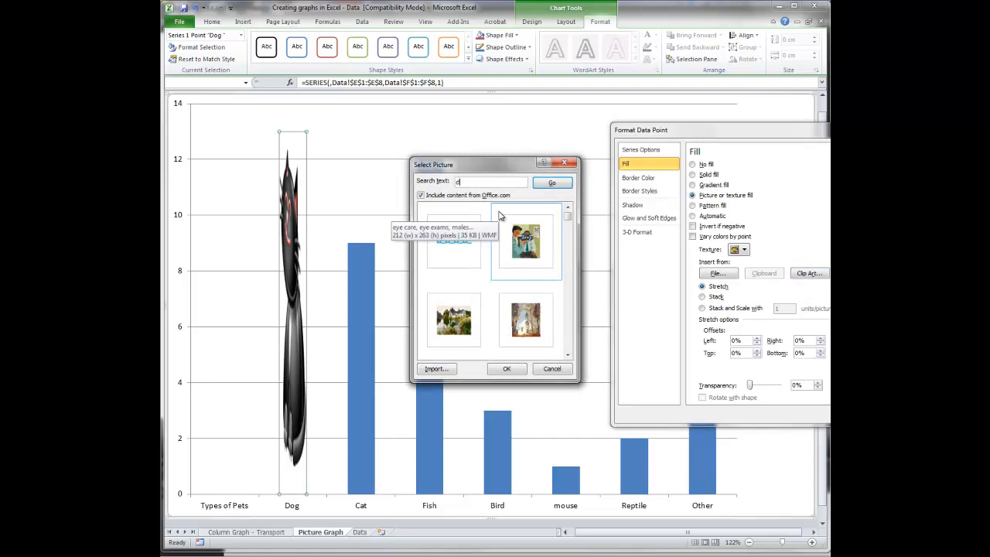
pyautogui.write('dog')
pyautogui.press('Return')
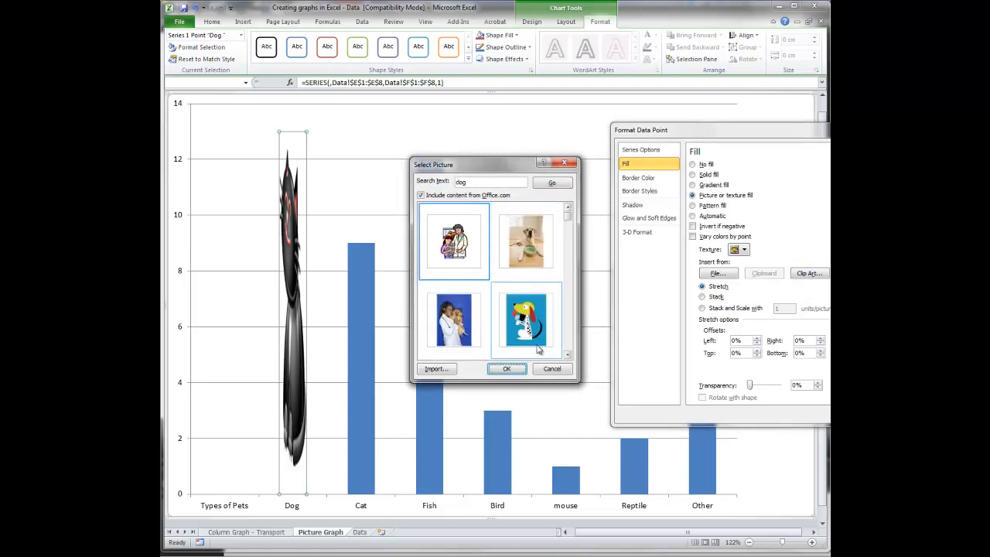
pyautogui.click(568, 355)
pyautogui.click(568, 355)
pyautogui.click(569, 355)
pyautogui.click(568, 355)
pyautogui.click(568, 355)
pyautogui.click(569, 355)
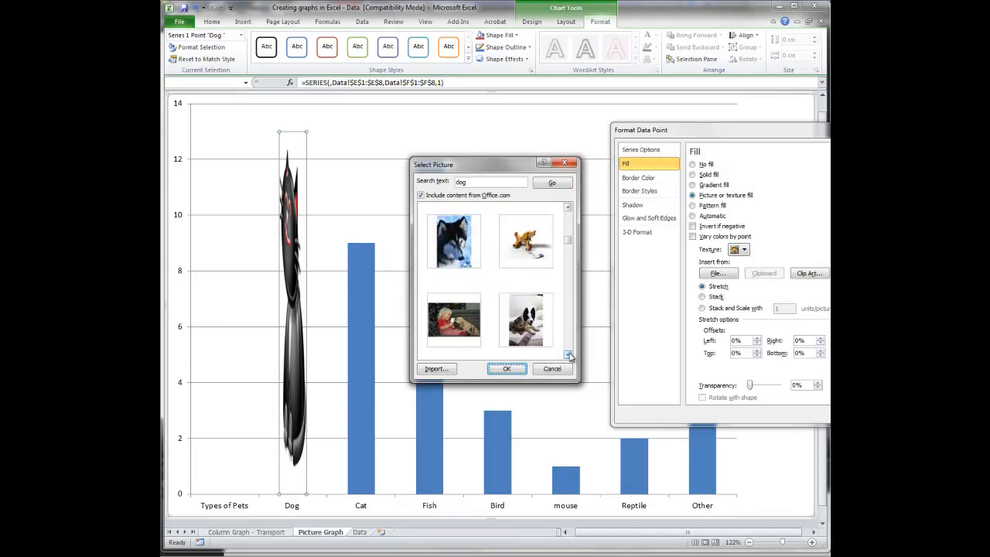
pyautogui.click(568, 355)
pyautogui.click(569, 355)
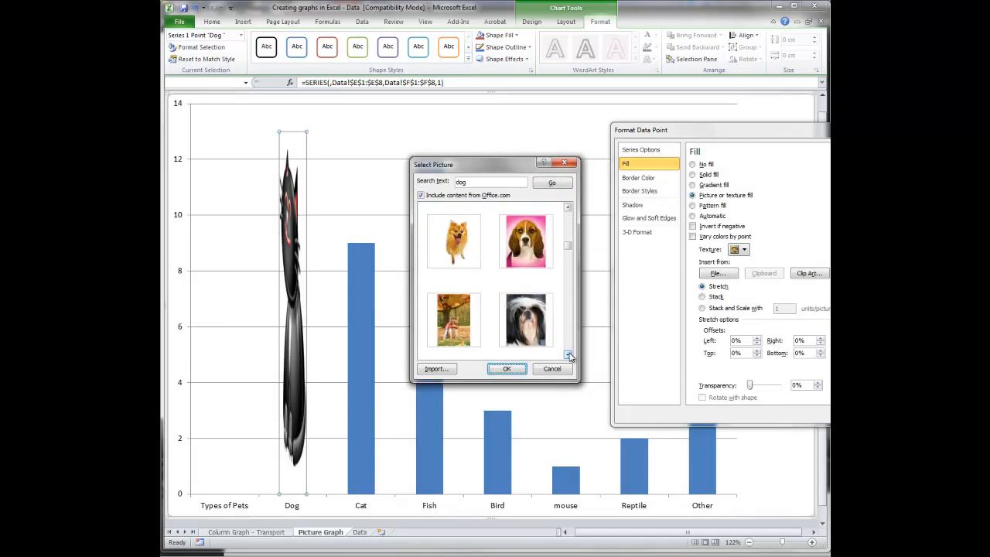
pyautogui.click(569, 355)
pyautogui.click(569, 355)
pyautogui.click(568, 355)
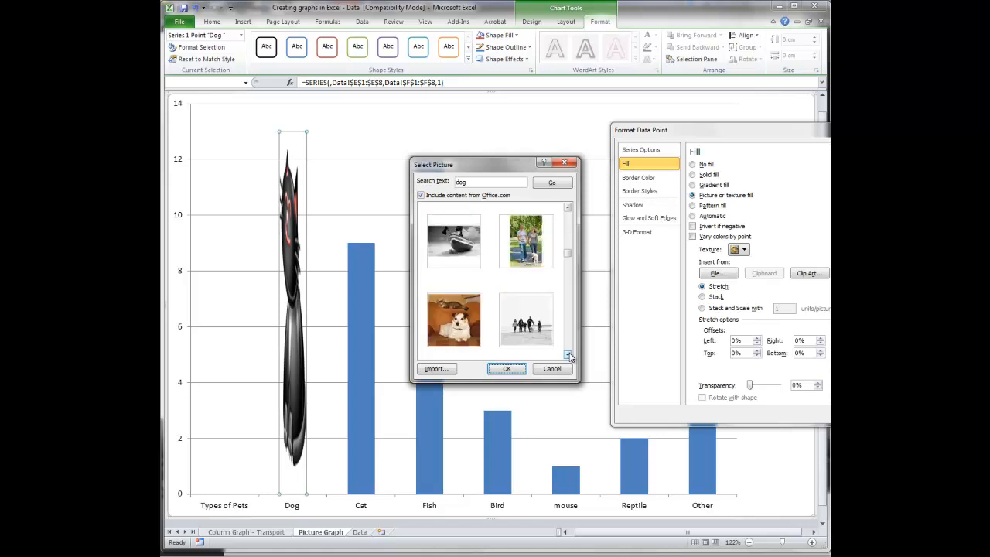
pyautogui.click(569, 355)
pyautogui.click(569, 355)
pyautogui.click(568, 355)
pyautogui.click(568, 355)
pyautogui.click(569, 355)
pyautogui.click(569, 355)
pyautogui.click(569, 355)
pyautogui.click(568, 355)
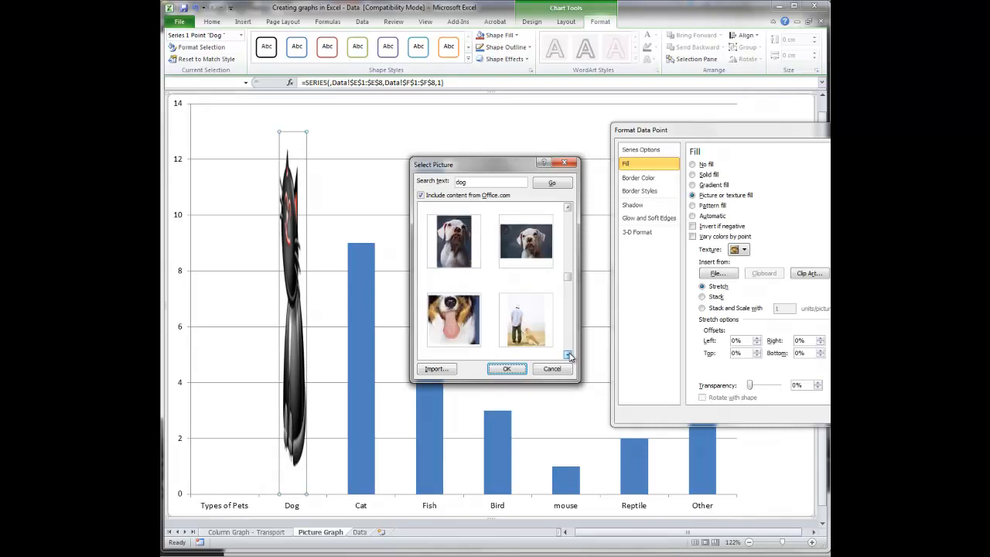
pyautogui.click(569, 355)
pyautogui.click(569, 355)
pyautogui.click(569, 355)
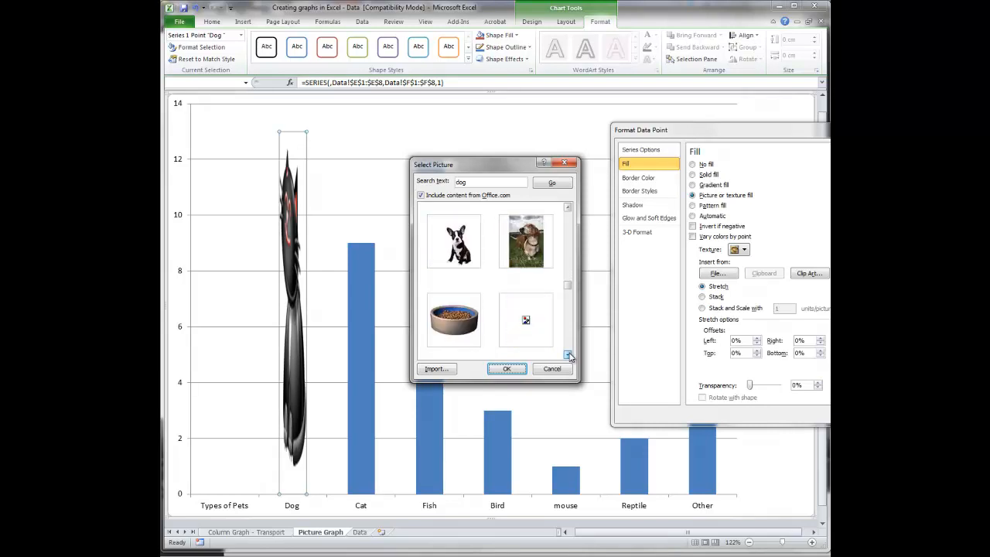
pyautogui.click(569, 355)
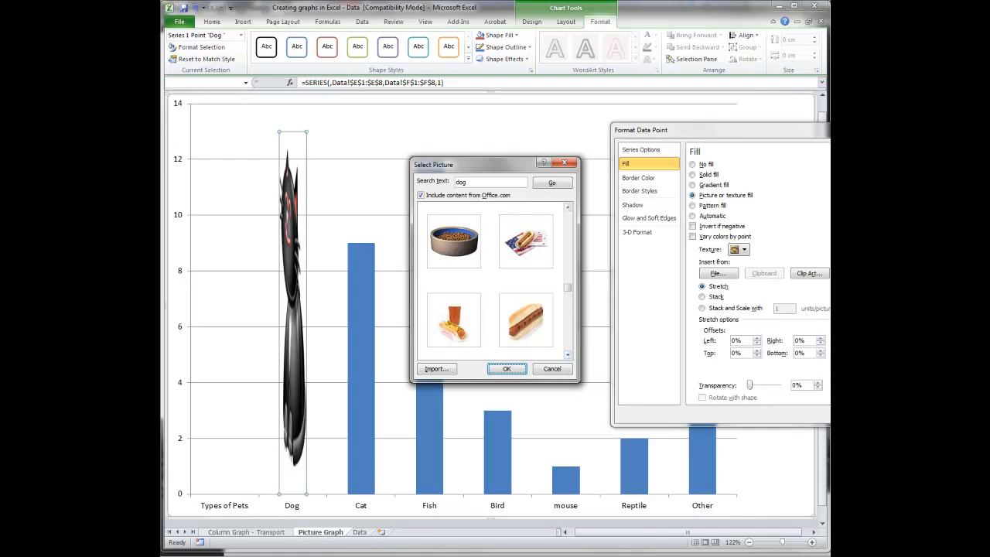
pyautogui.click(569, 355)
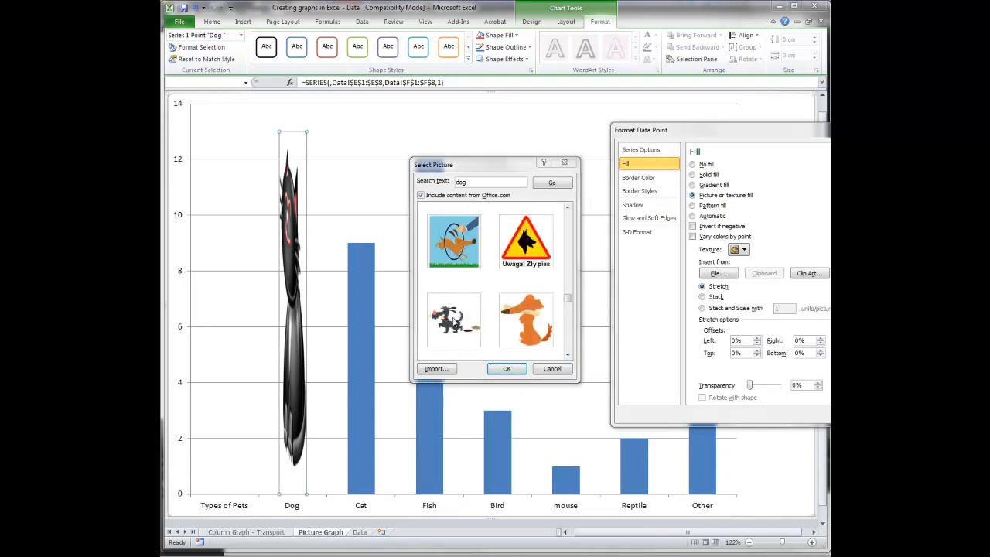
pyautogui.click(455, 323)
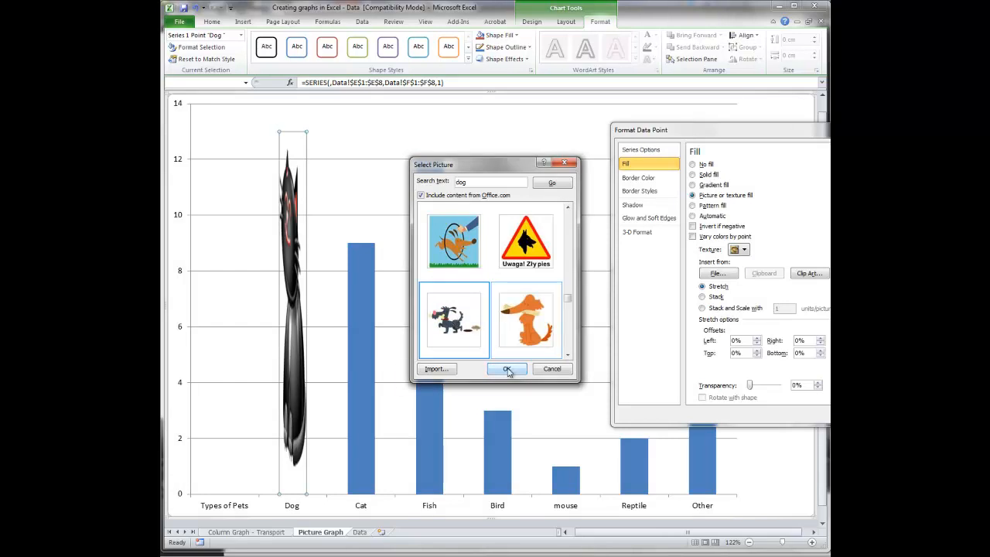
pyautogui.click(507, 371)
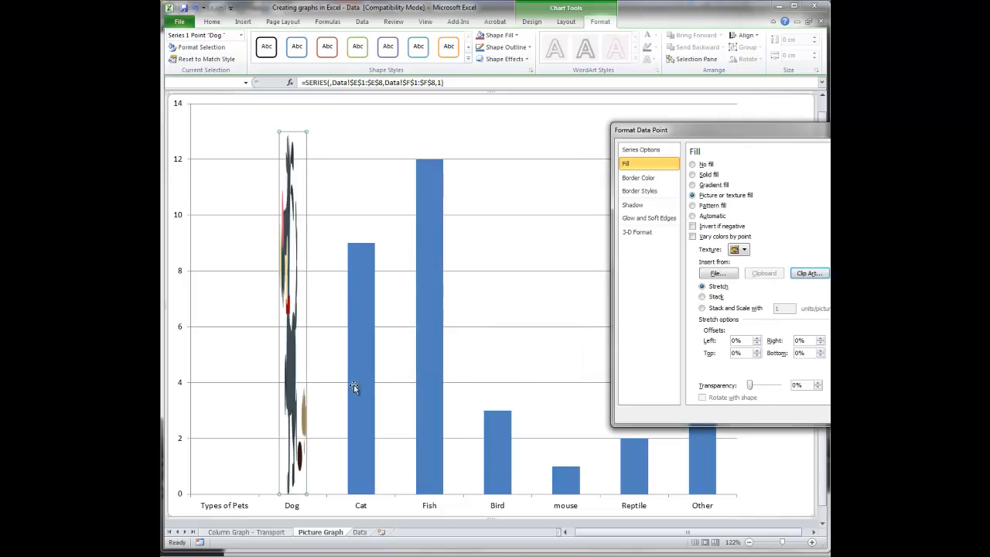
# - Try the Stack option on the Dog column's picture fill, then use Stack and Scale with 2 units per picture
pyautogui.moveTo(301, 169)
pyautogui.click(702, 297)
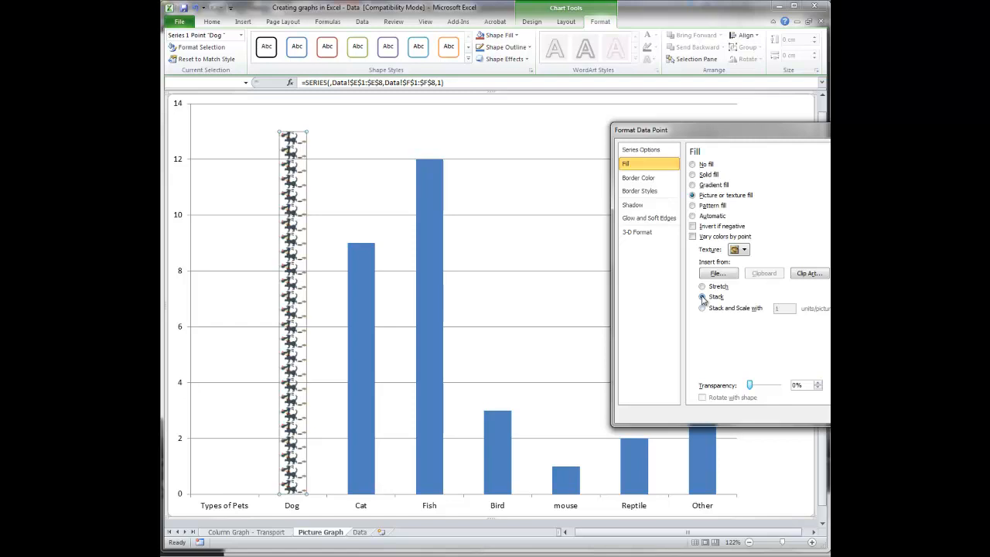
pyautogui.click(702, 309)
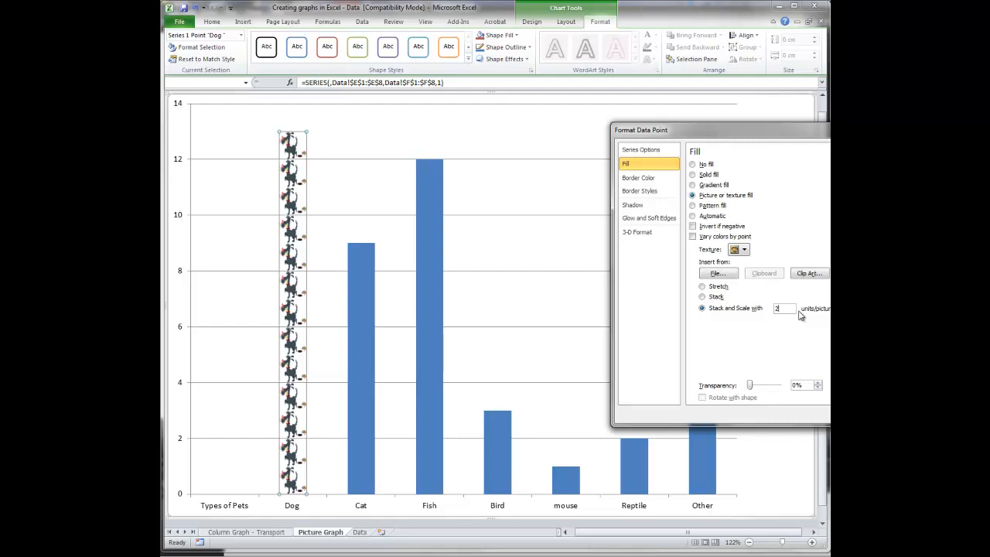
pyautogui.write('2')
pyautogui.press('Tab')
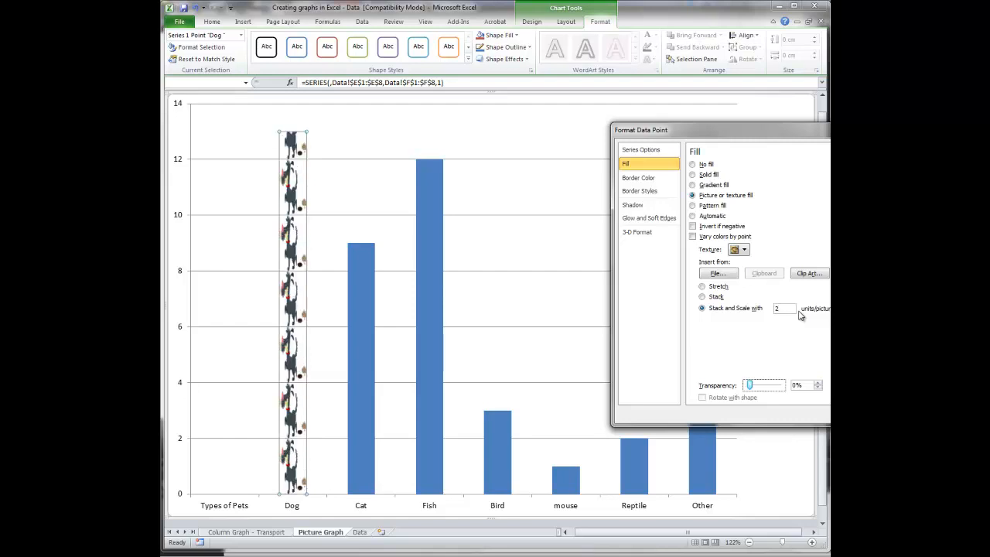
# - Set the Dog column's Stack and Scale value to 1 unit per picture and finish formatting the column
pyautogui.click(791, 308)
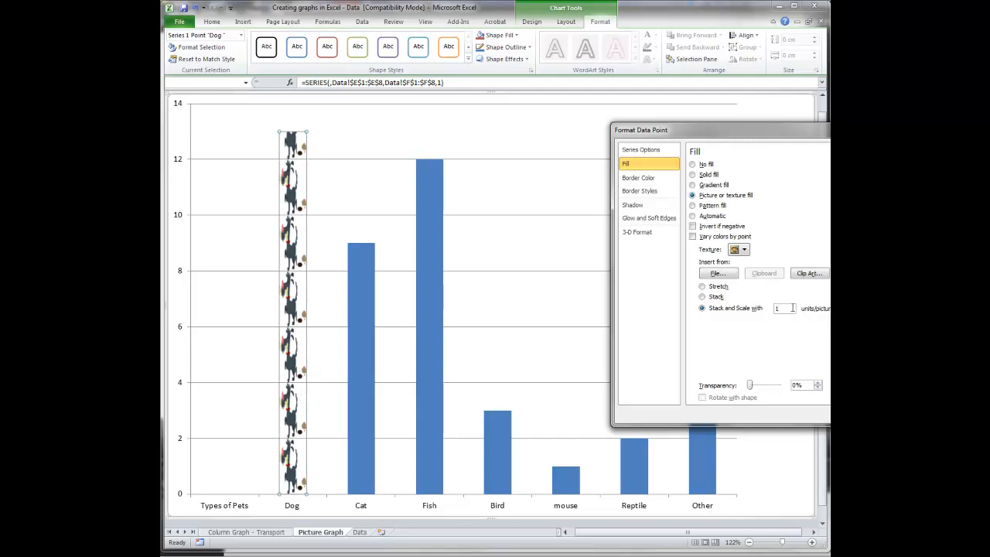
pyautogui.press('Tab')
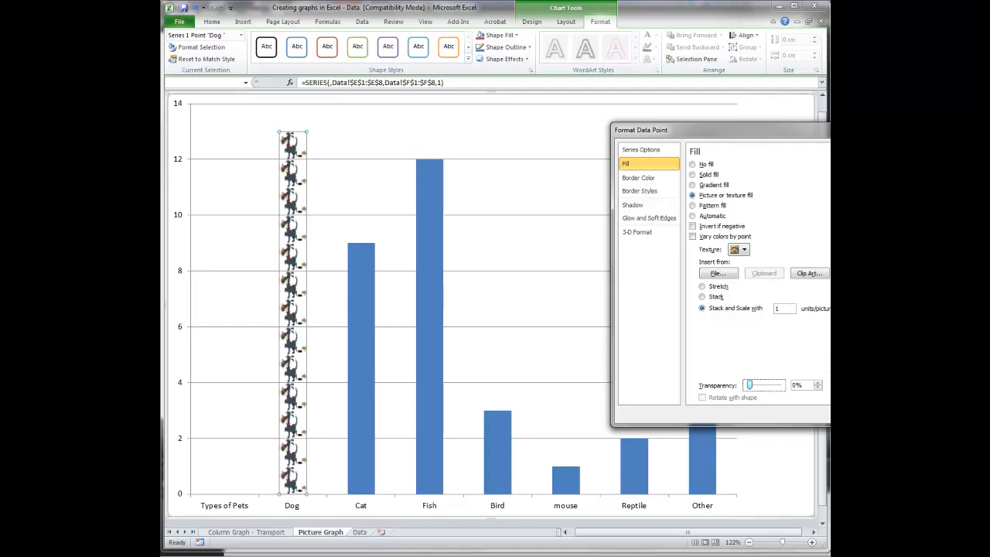
pyautogui.click(889, 415)
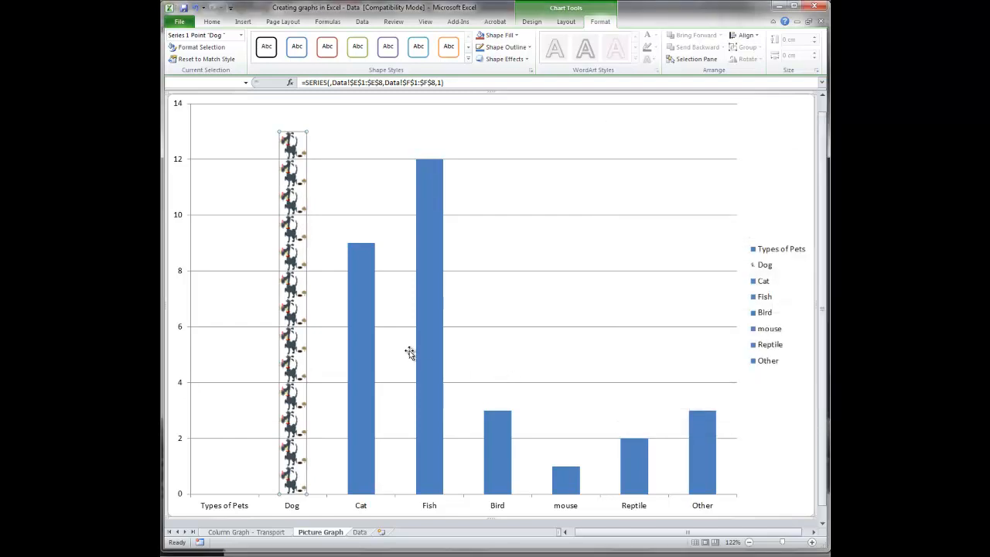
# - Open the Cat column's data point formatting and set its fill to Picture or texture fill
pyautogui.click(368, 307)
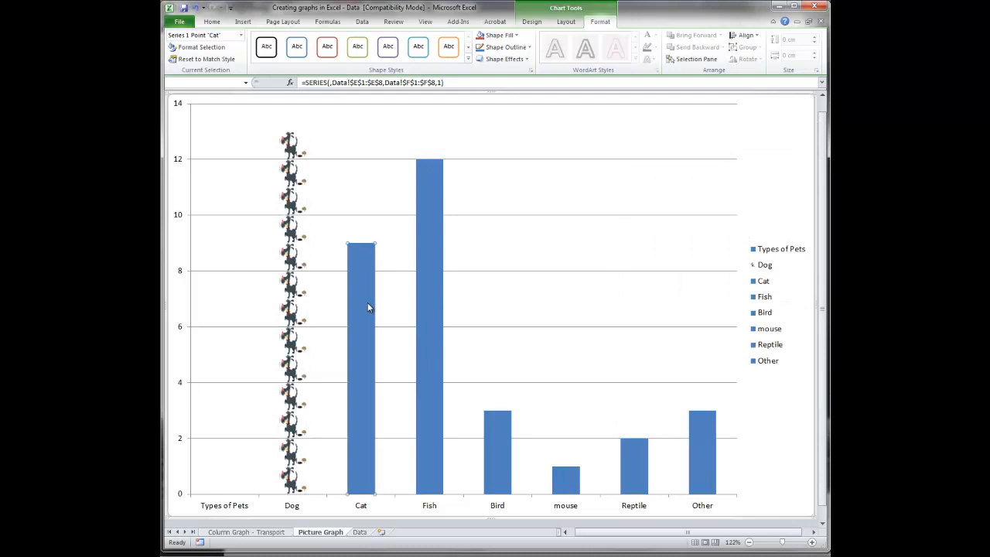
pyautogui.rightClick(367, 302)
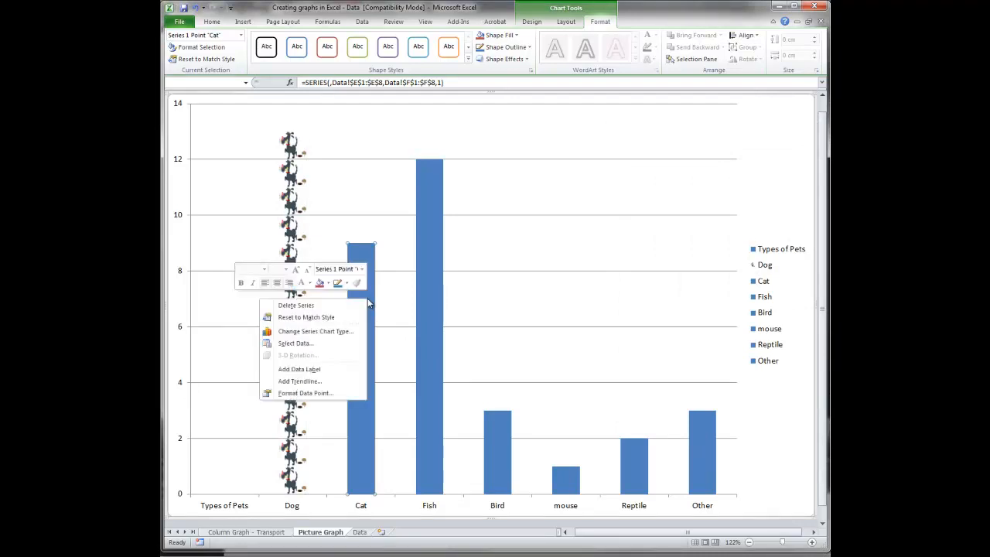
pyautogui.click(327, 394)
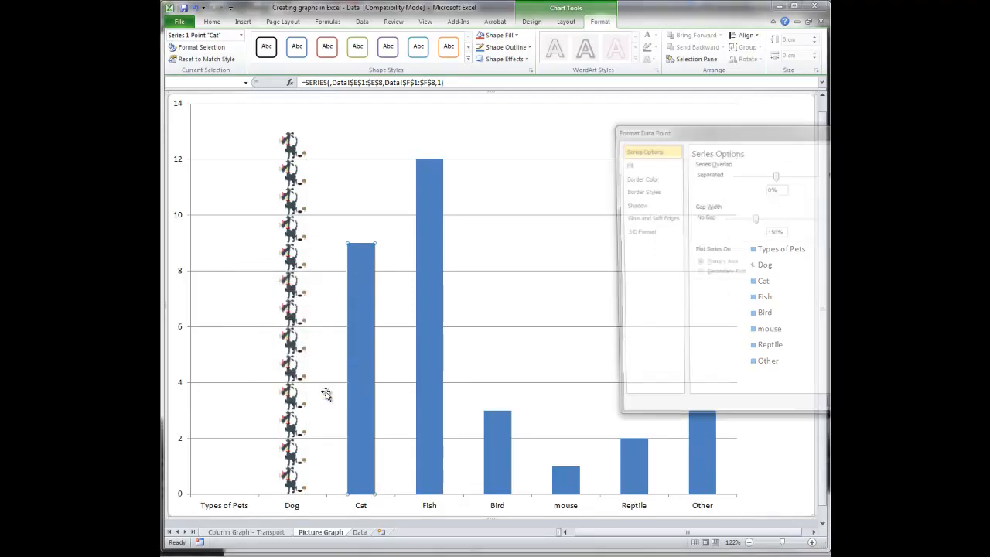
pyautogui.click(632, 166)
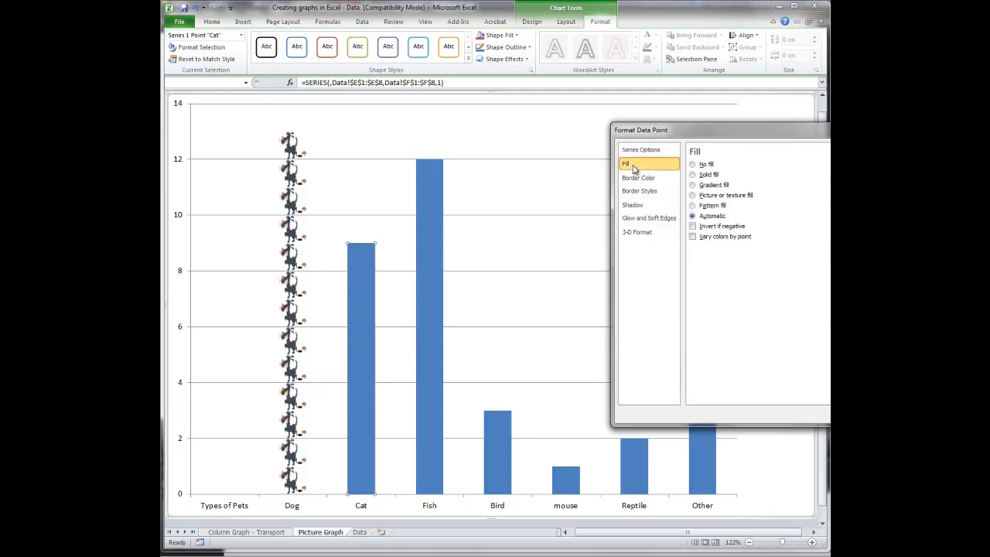
pyautogui.click(714, 196)
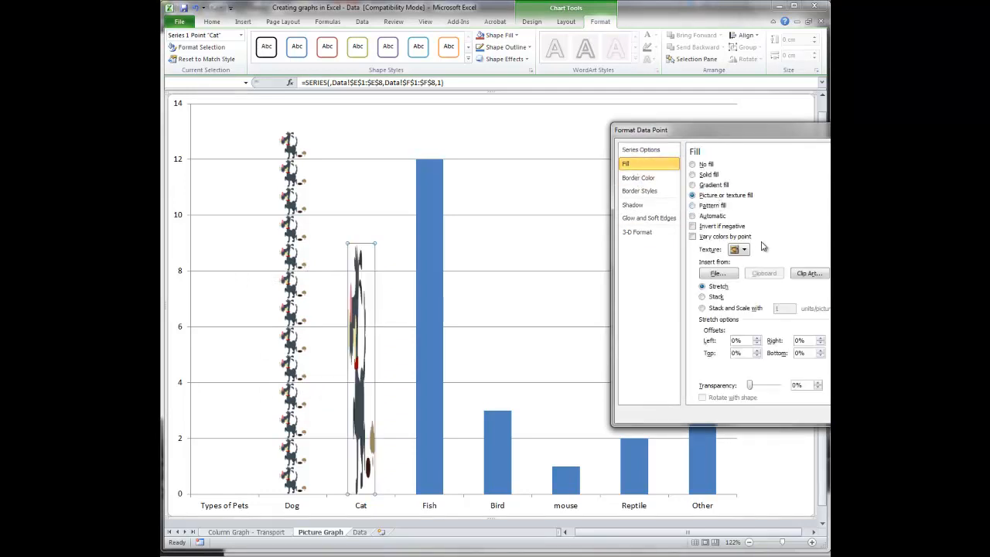
# - Search the clip art for "cat" and fill the Cat column with the orange striped walking cartoon cat picture
pyautogui.click(807, 273)
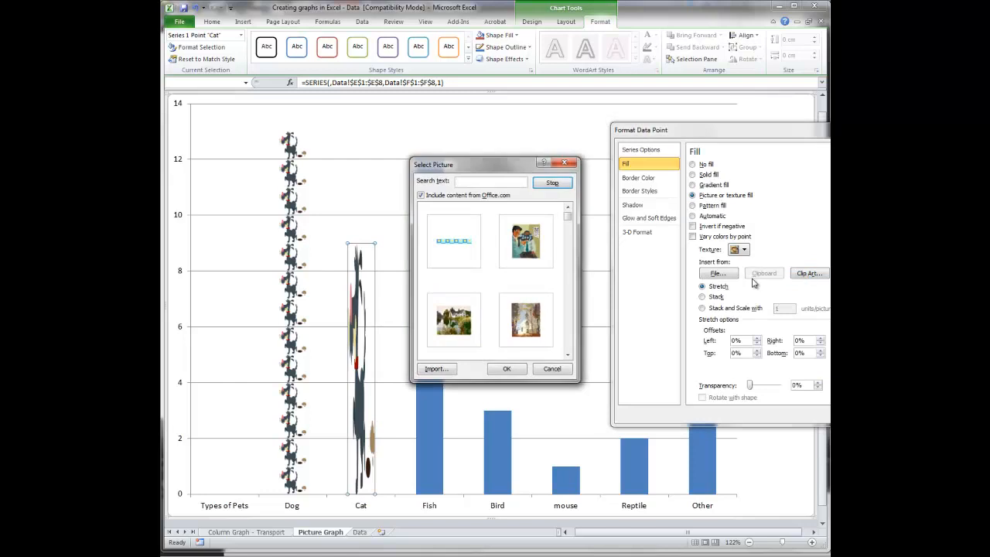
pyautogui.write('cat')
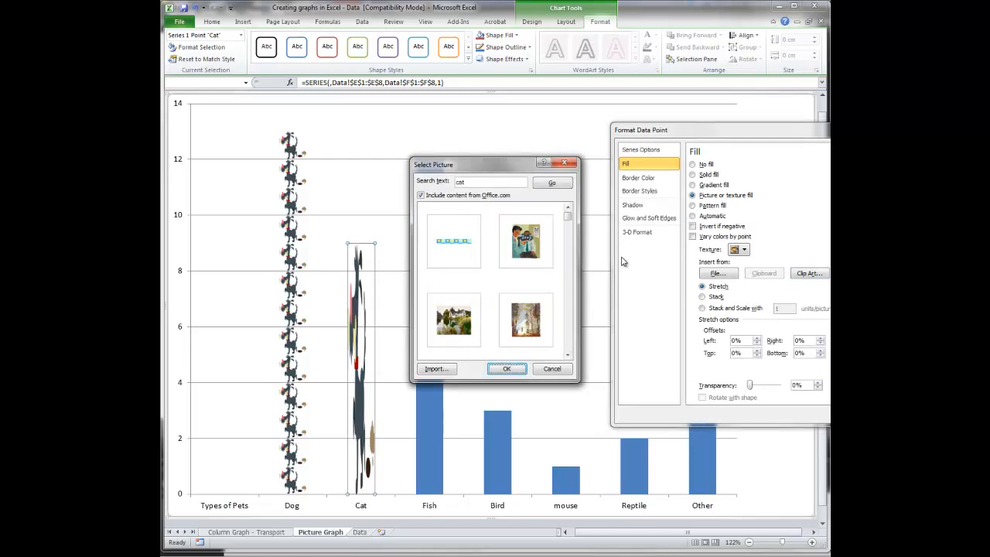
pyautogui.click(549, 184)
pyautogui.click(568, 356)
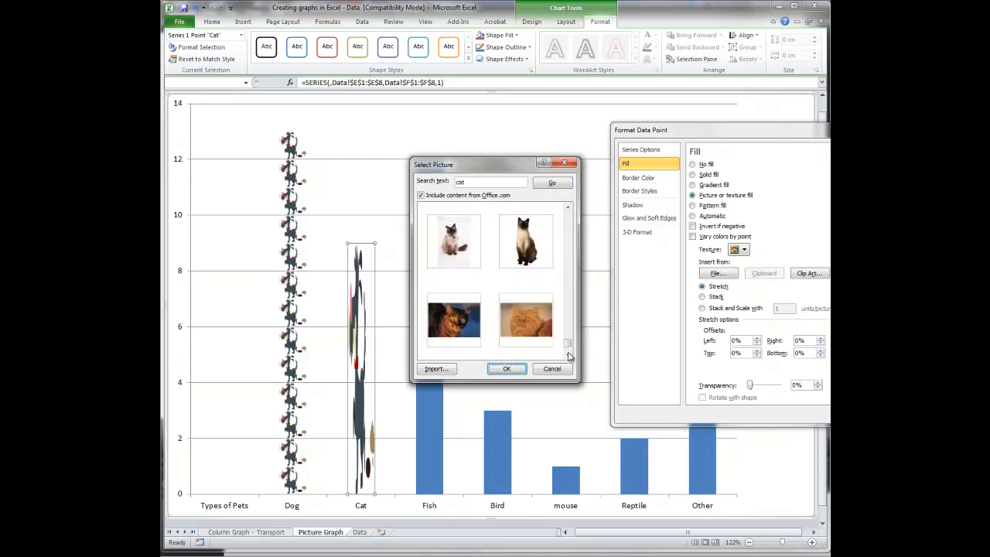
pyautogui.click(568, 355)
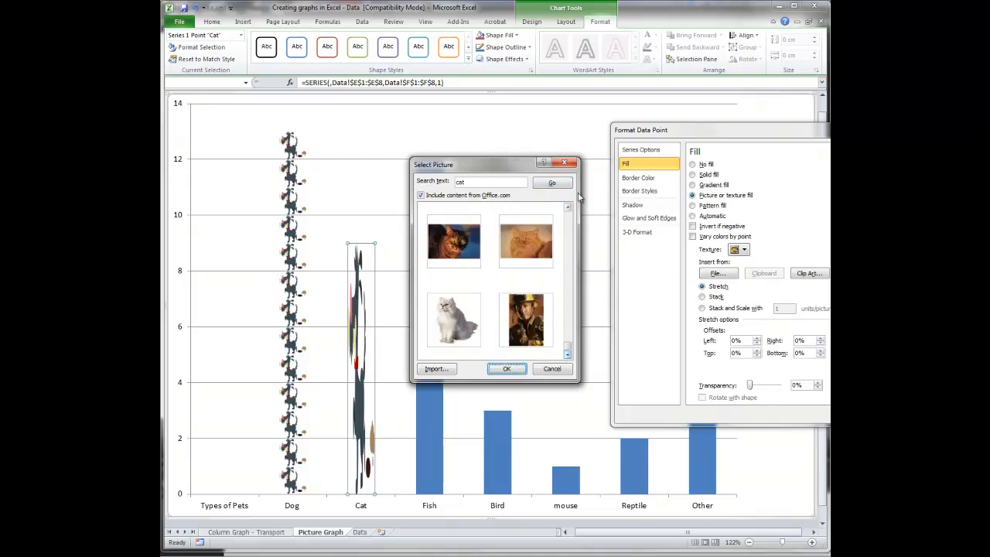
pyautogui.click(568, 222)
pyautogui.click(569, 222)
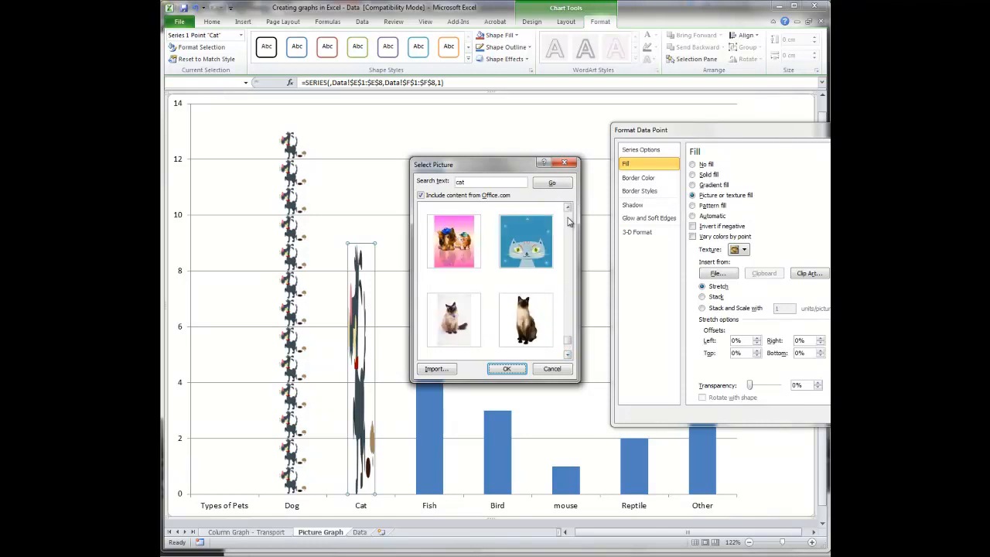
pyautogui.click(568, 222)
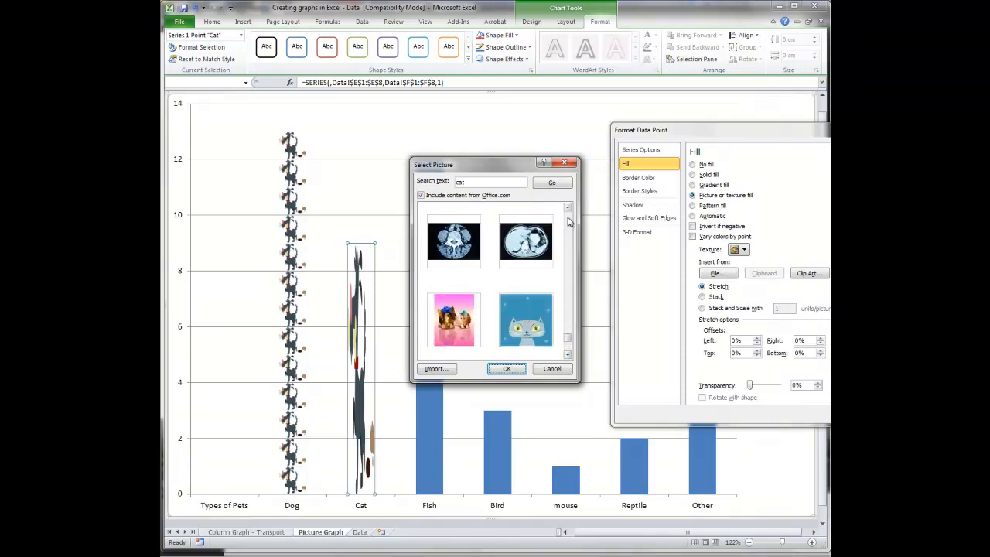
pyautogui.click(569, 222)
pyautogui.click(568, 222)
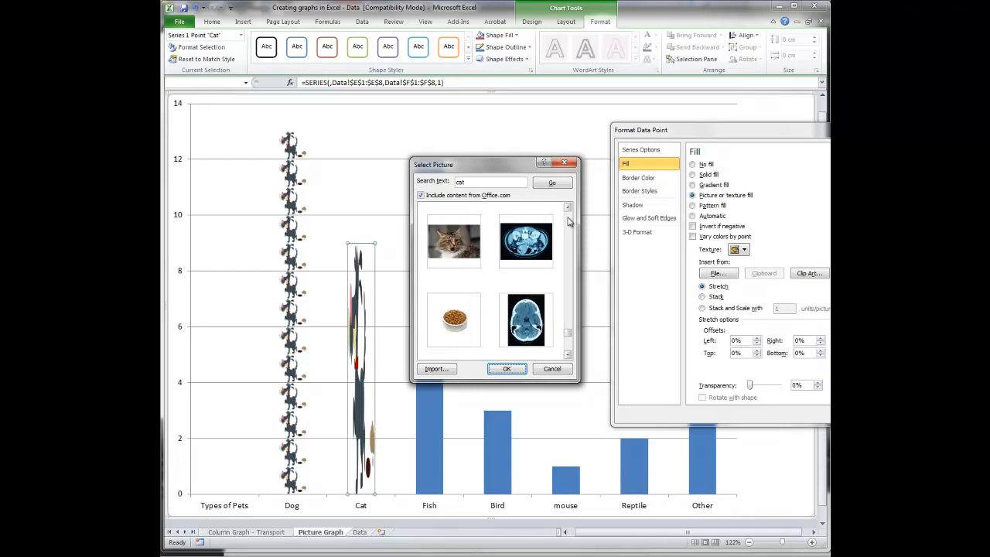
pyautogui.click(568, 222)
pyautogui.click(568, 222)
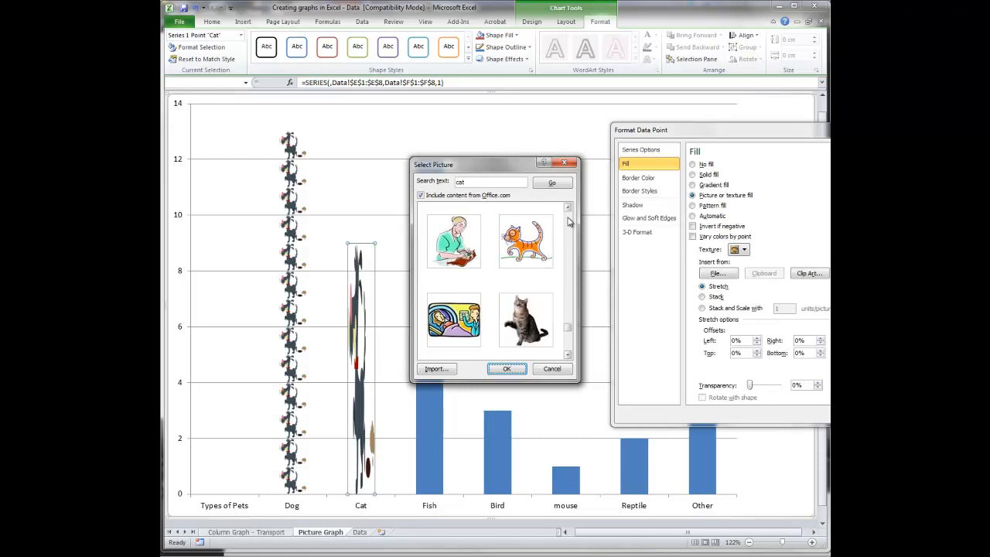
pyautogui.click(532, 246)
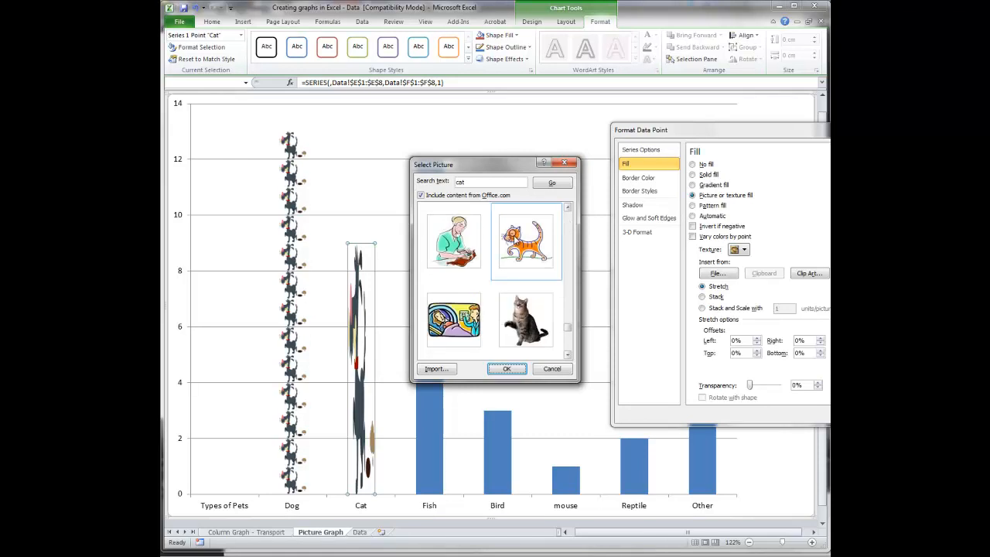
pyautogui.click(520, 371)
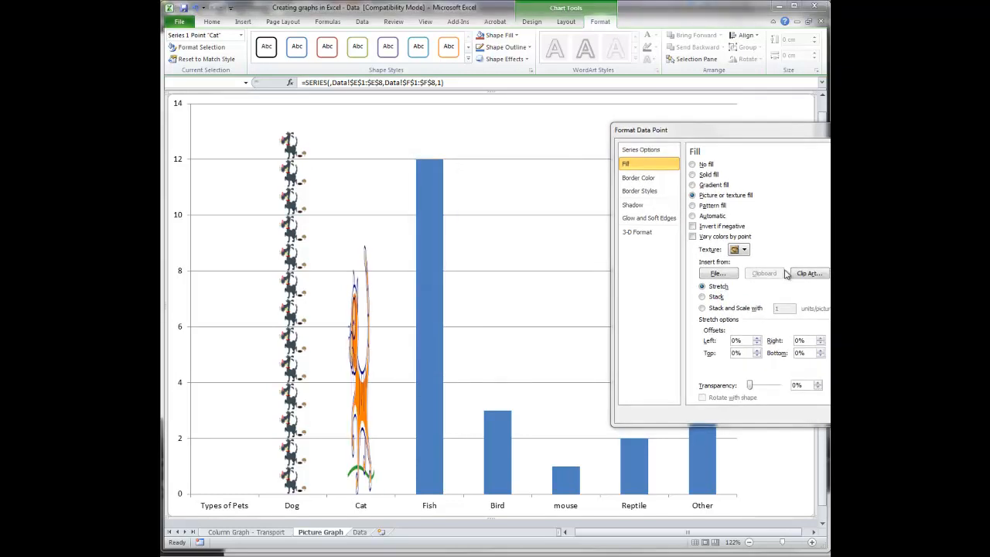
# - Apply Stack and Scale with 1 unit per picture to the Cat column and finish formatting it
pyautogui.click(704, 309)
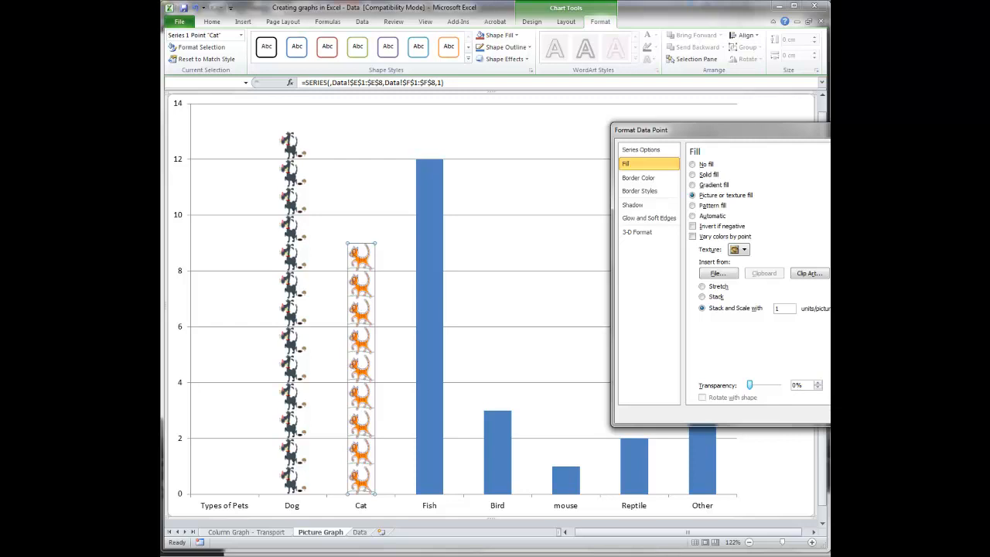
pyautogui.press('Escape')
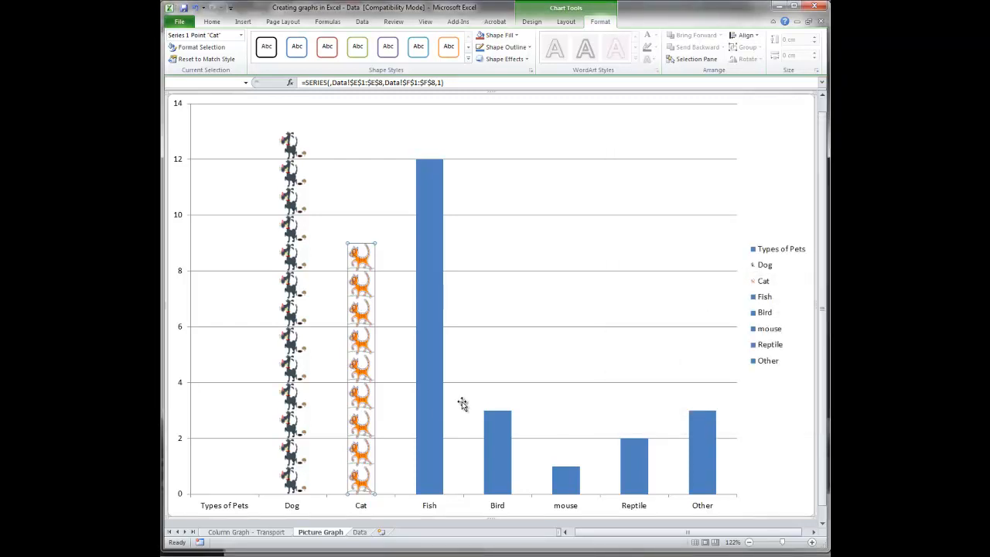
pyautogui.click(488, 370)
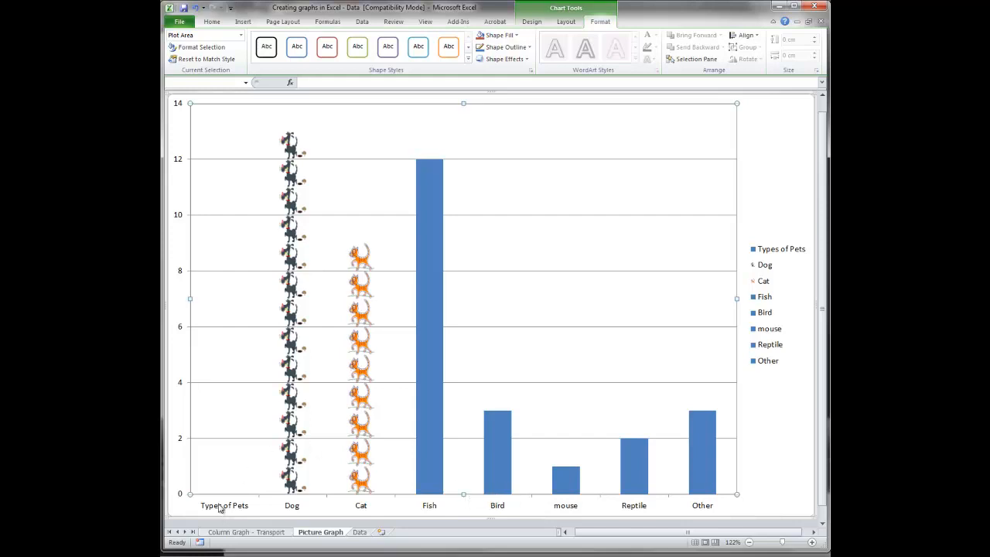
# - Change the pet graph's chart data range to =Data!$E$2:$F$8 so the Types of Pets heading is left out
pyautogui.click(223, 507)
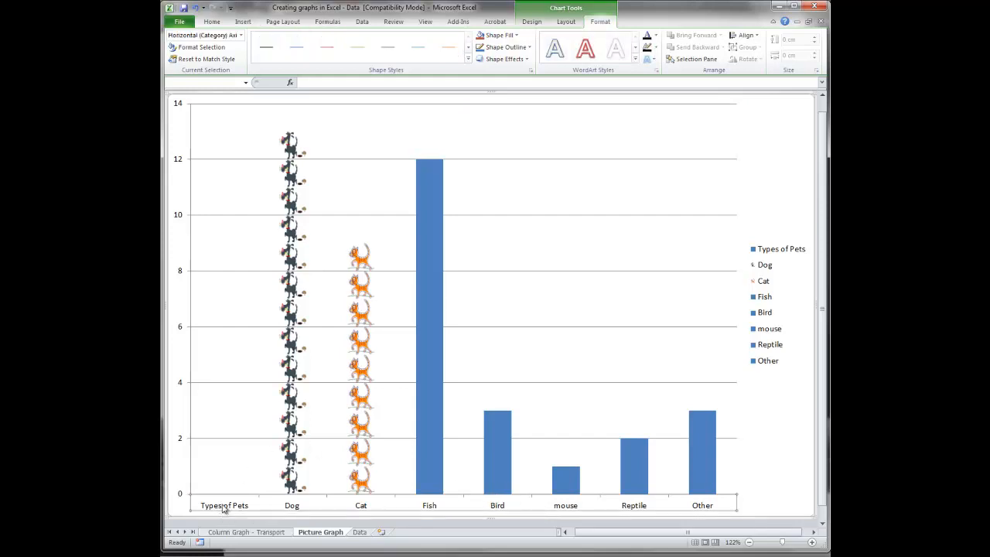
pyautogui.click(223, 459)
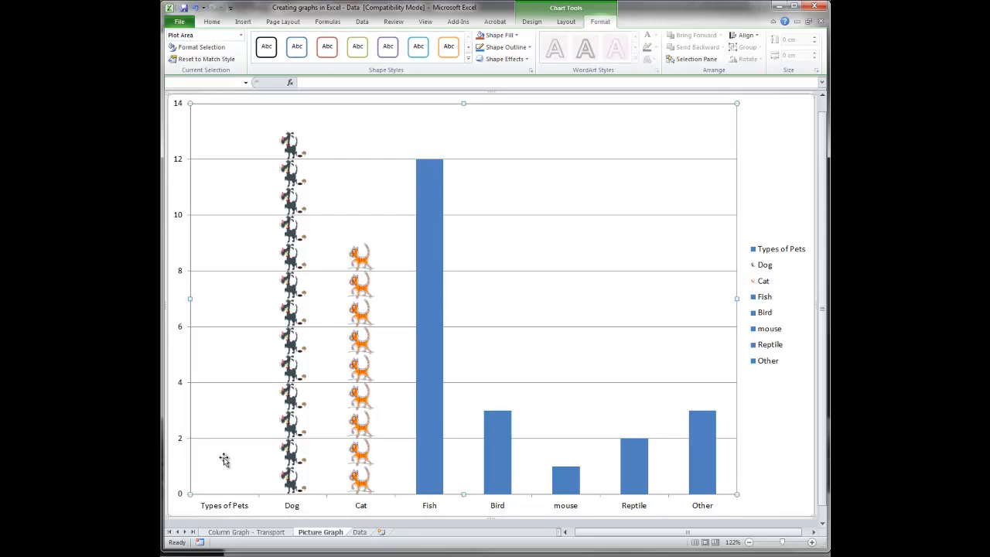
pyautogui.rightClick(224, 461)
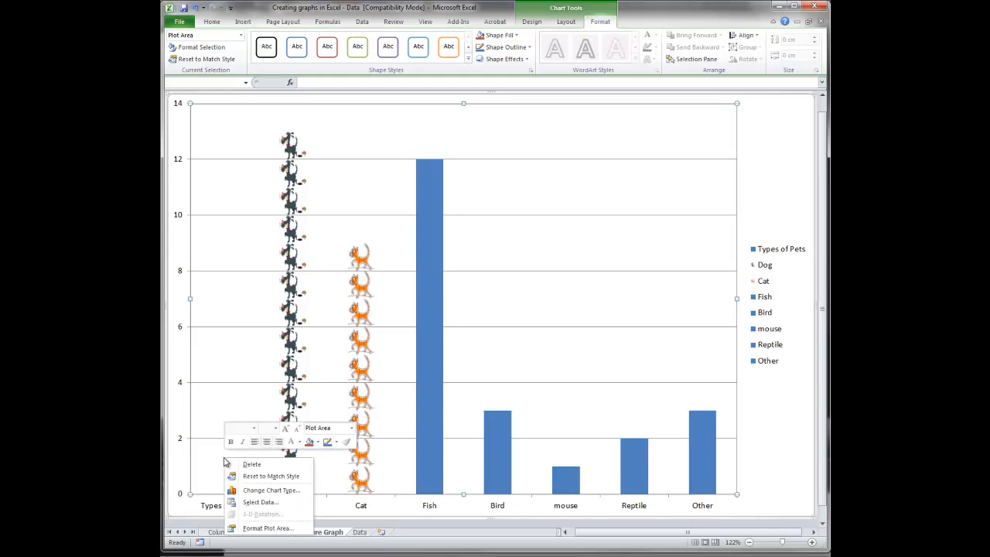
pyautogui.click(253, 502)
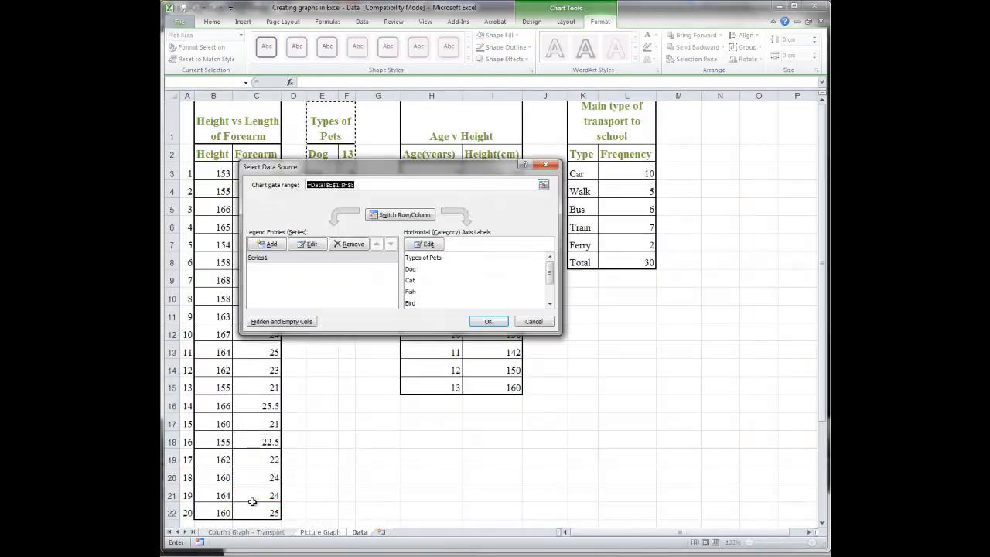
pyautogui.click(544, 186)
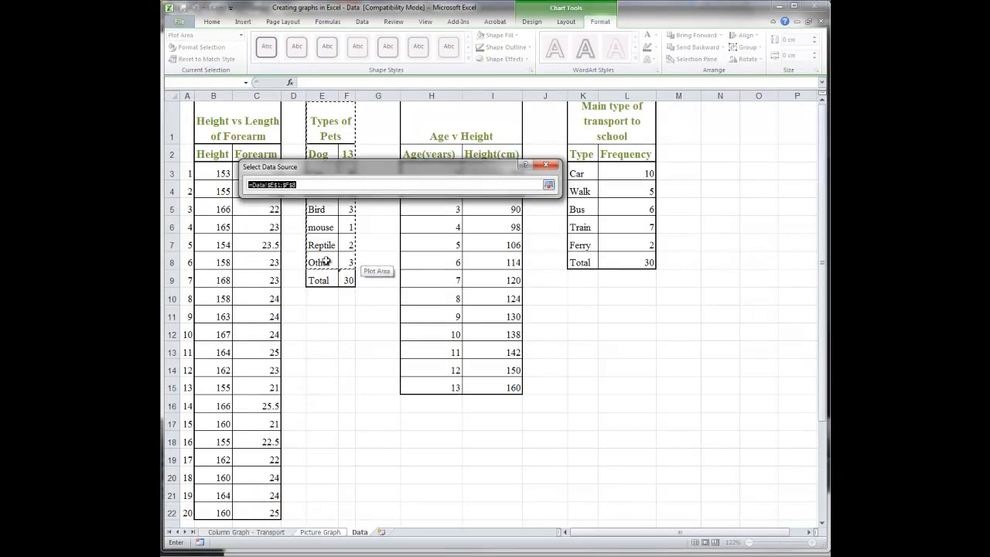
pyautogui.moveTo(339, 171); pyautogui.dragTo(511, 178)
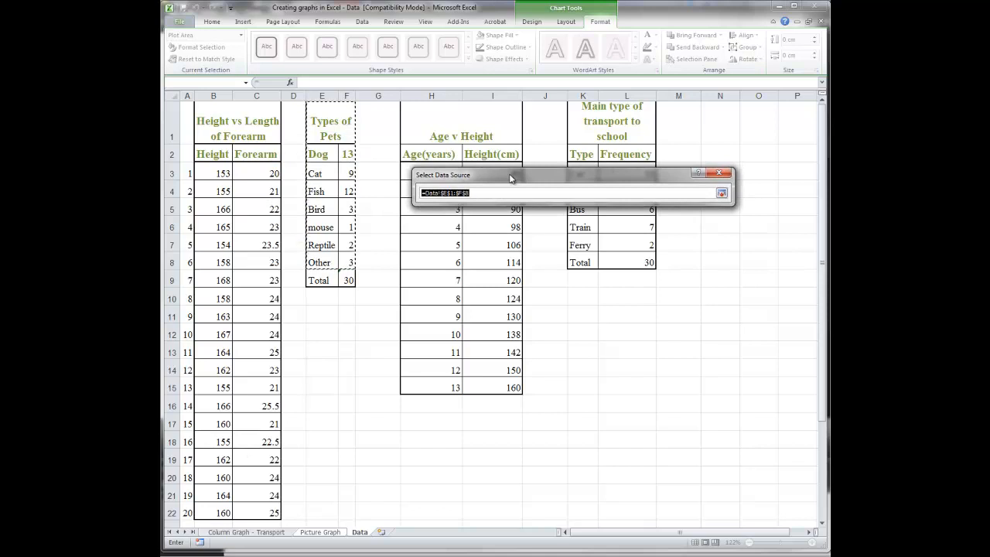
pyautogui.click(322, 154)
pyautogui.moveTo(322, 154); pyautogui.dragTo(342, 264)
pyautogui.click(719, 194)
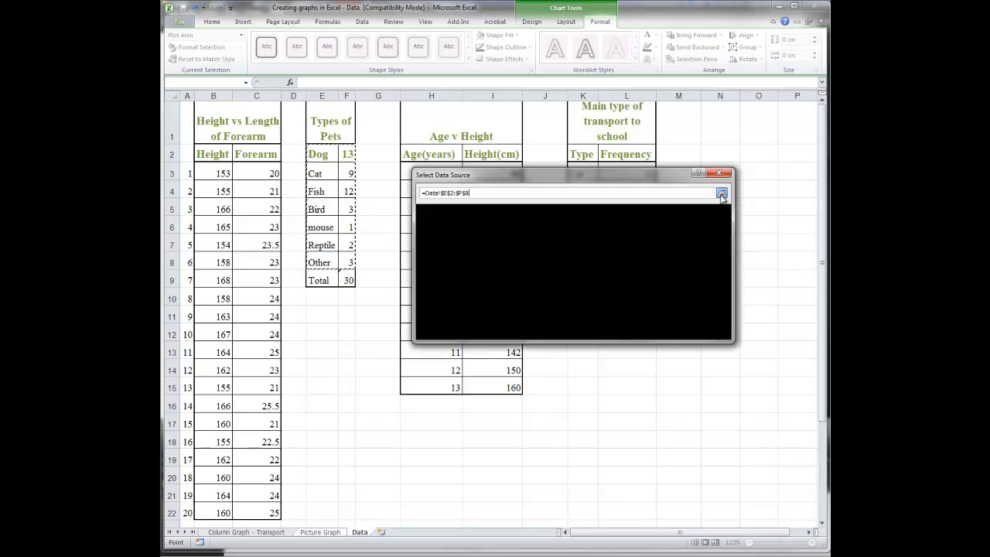
pyautogui.click(662, 329)
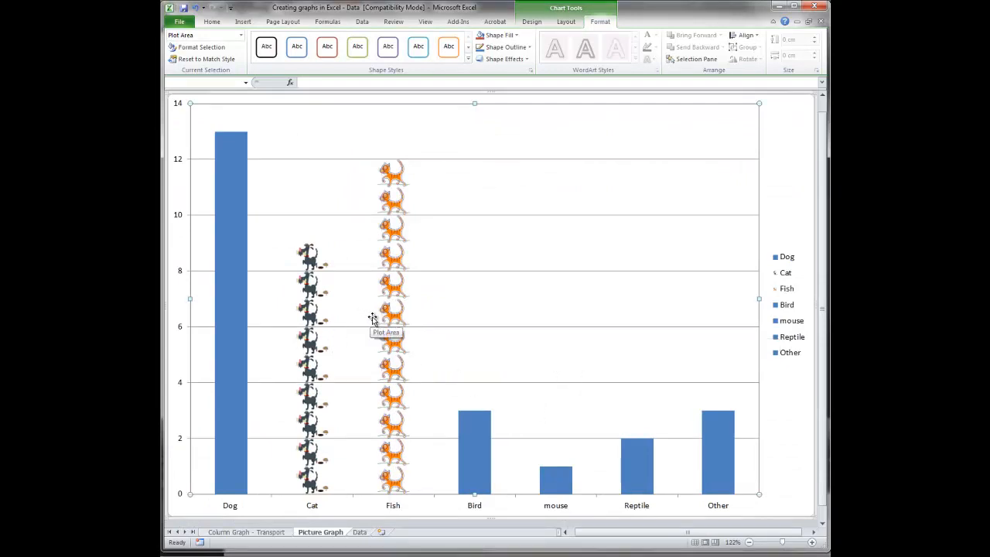
pyautogui.click(839, 534)
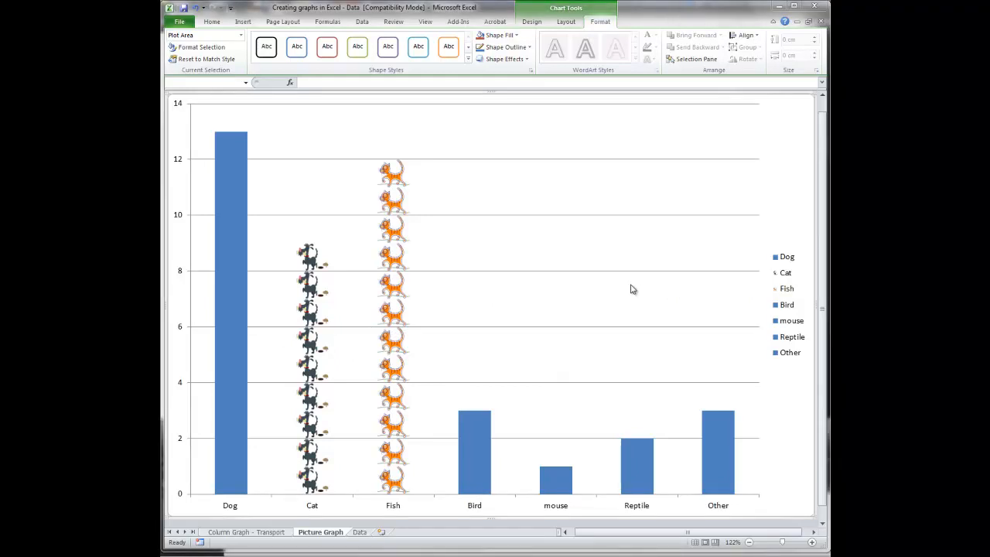